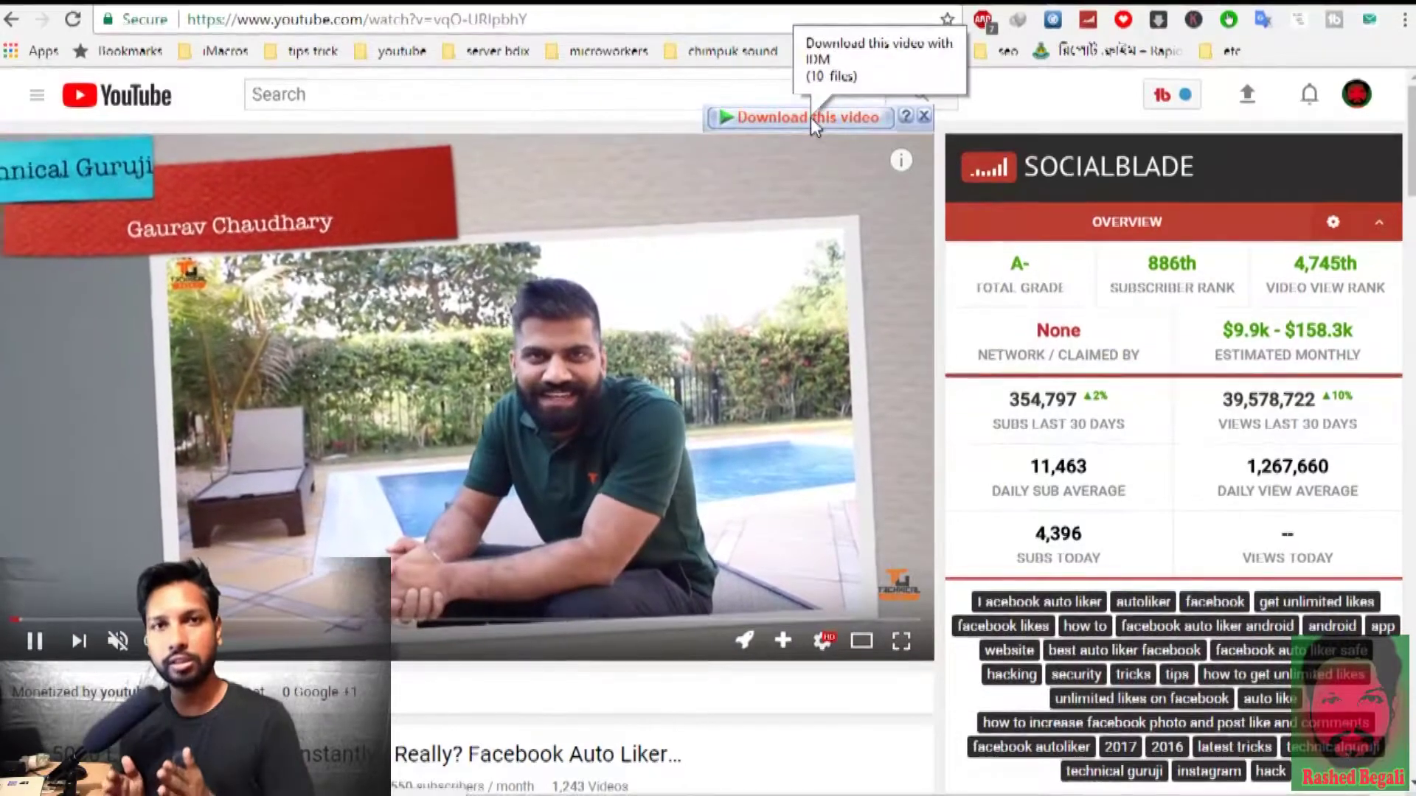
- Download the YouTube video as MP4 1080p HD through IDM's 'Download this video' panel
left_click(812, 118)
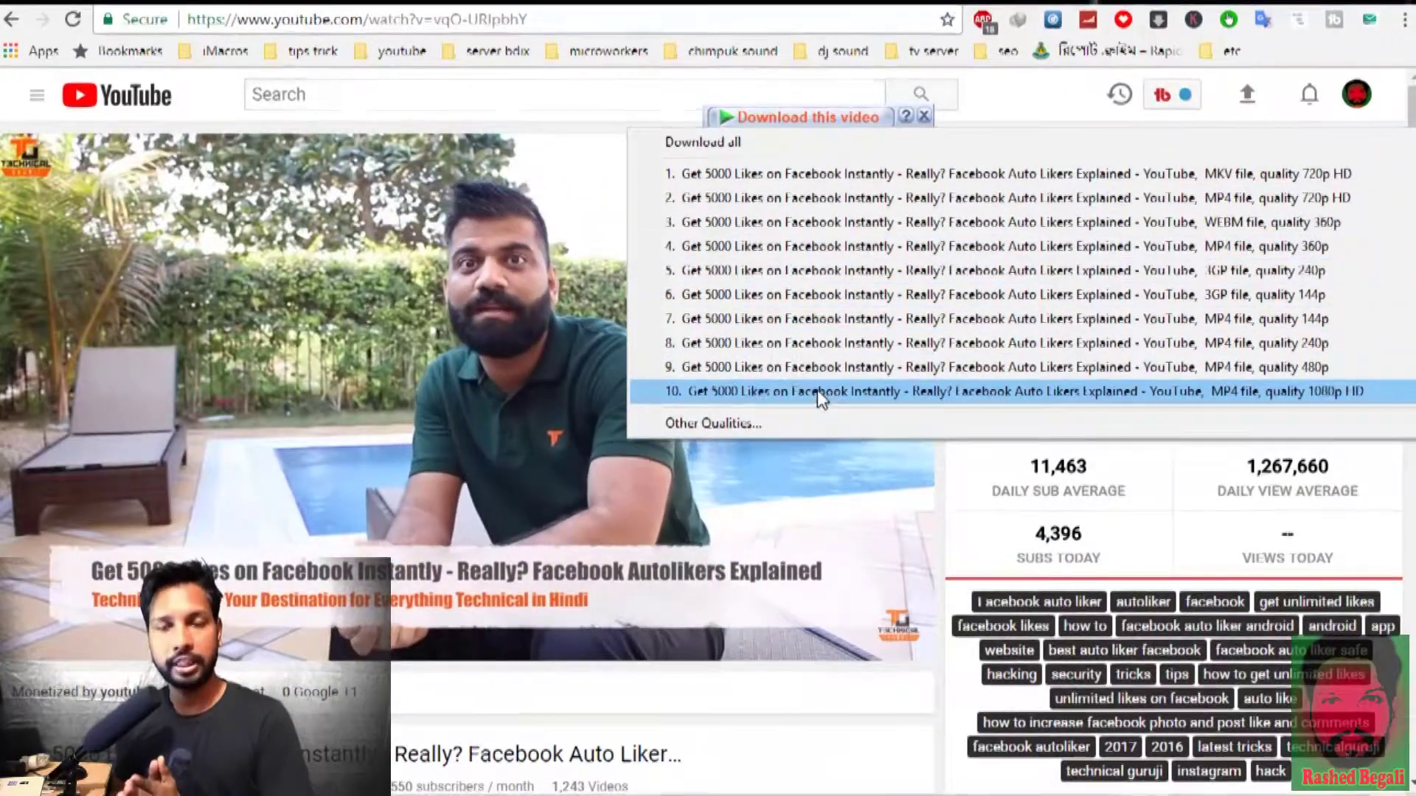
left_click(818, 390)
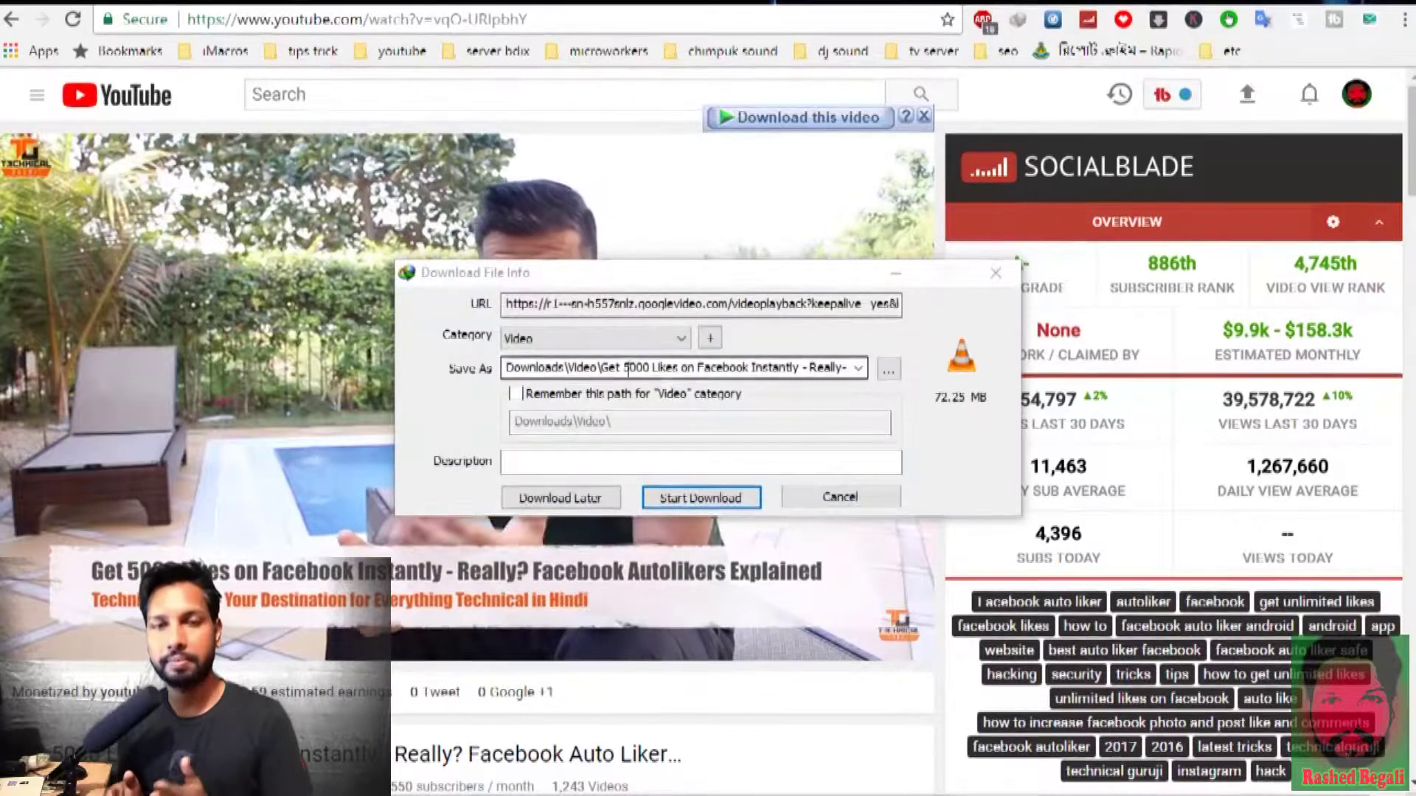
left_click(700, 498)
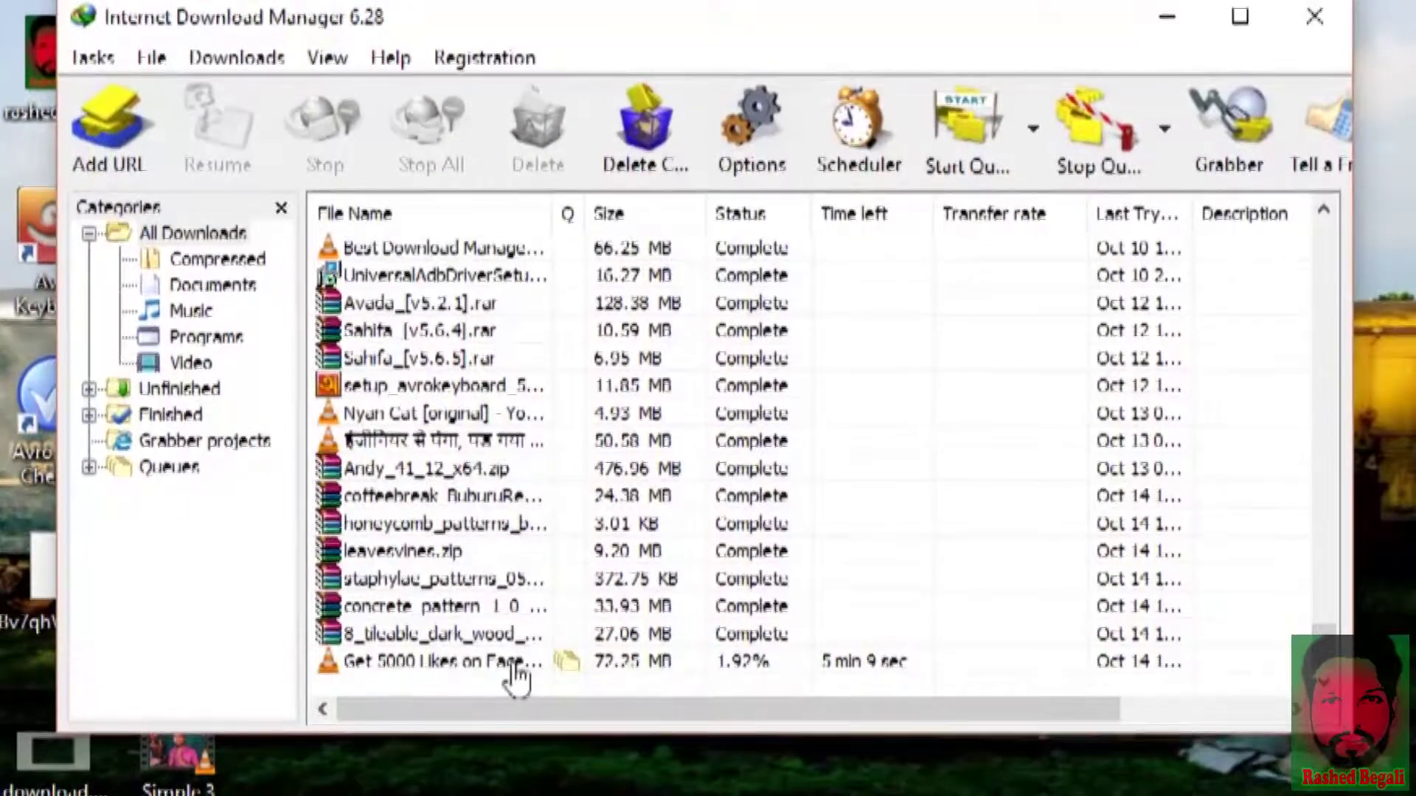
- Resume the unfinished 'Get 5000 Likes on Face…' download from IDM's list, then pause it
left_click(489, 664)
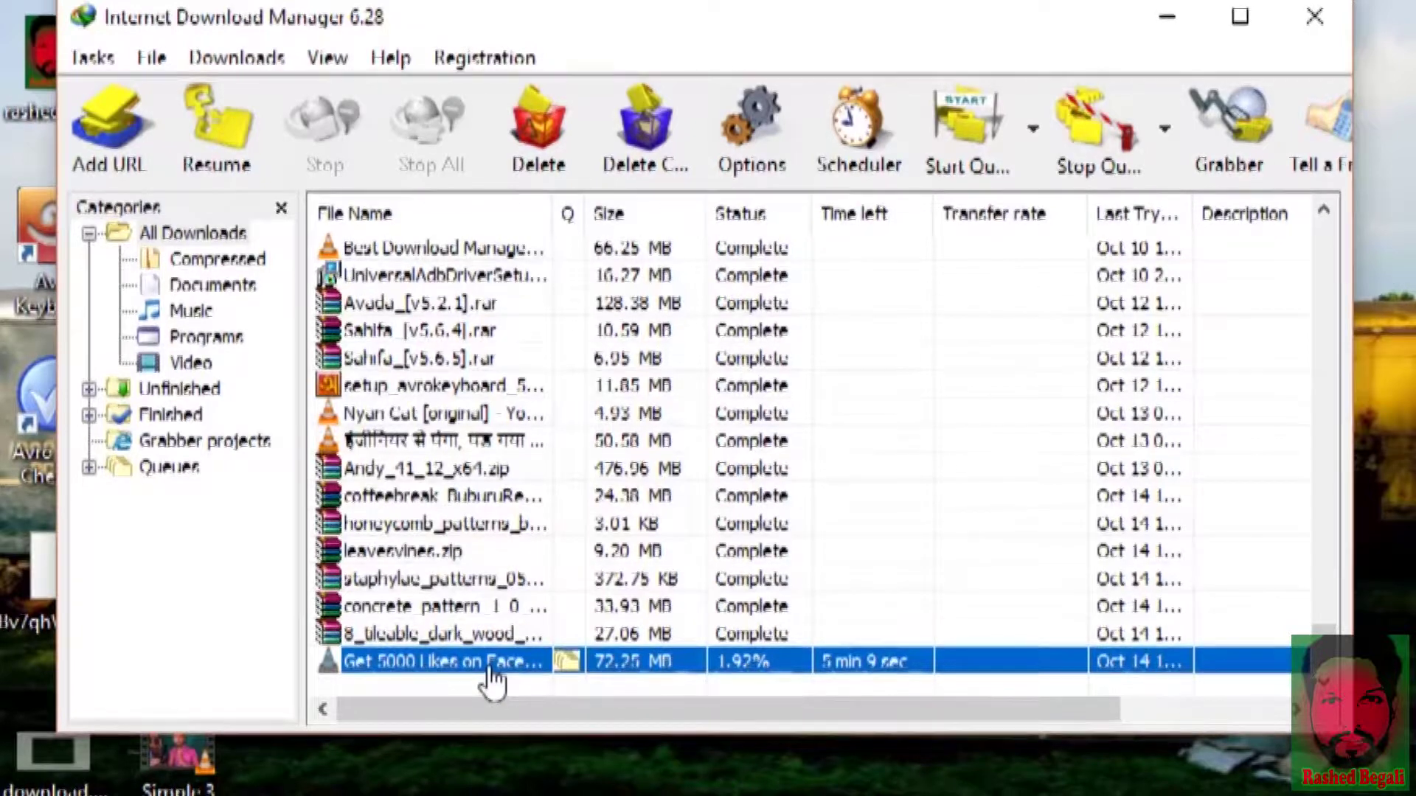
right_click(493, 679)
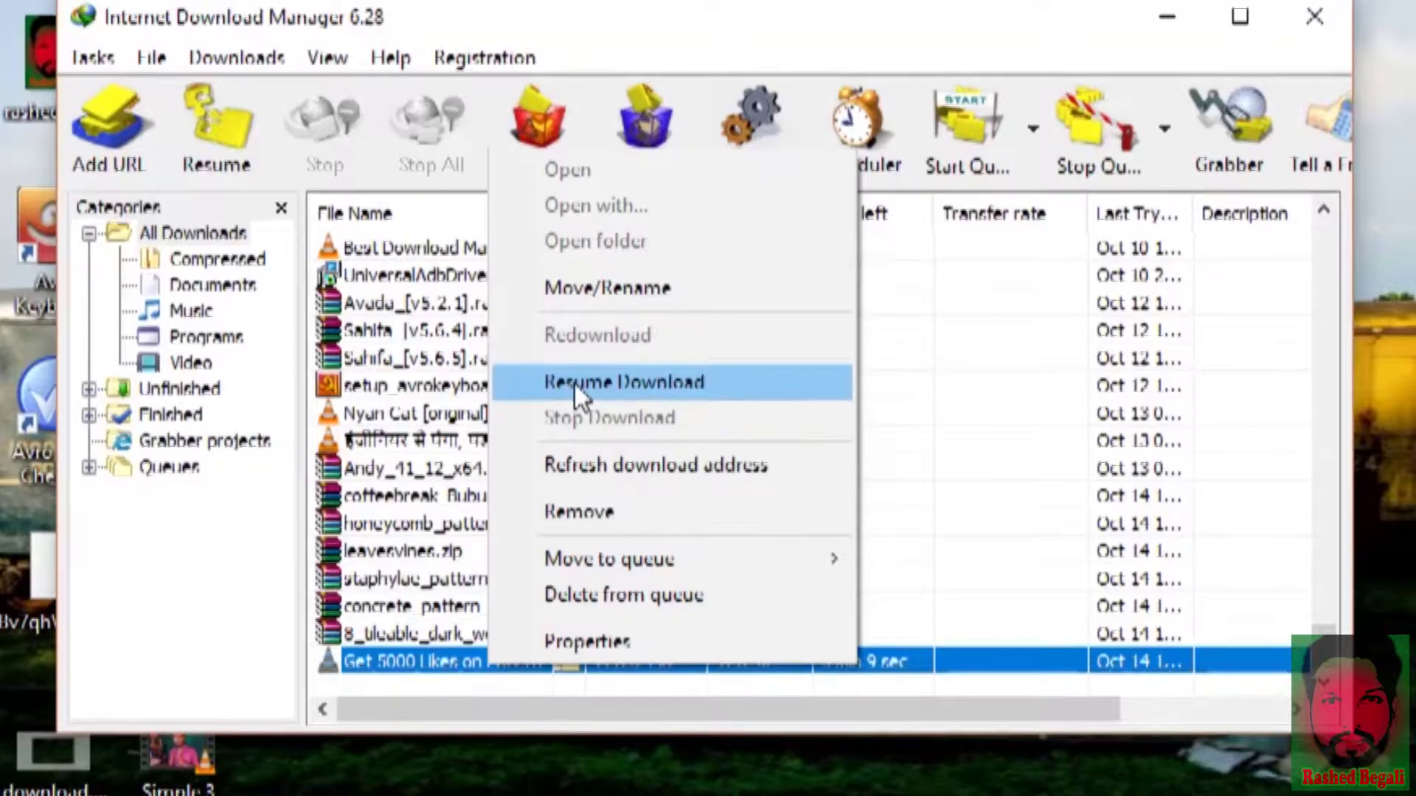
left_click(575, 382)
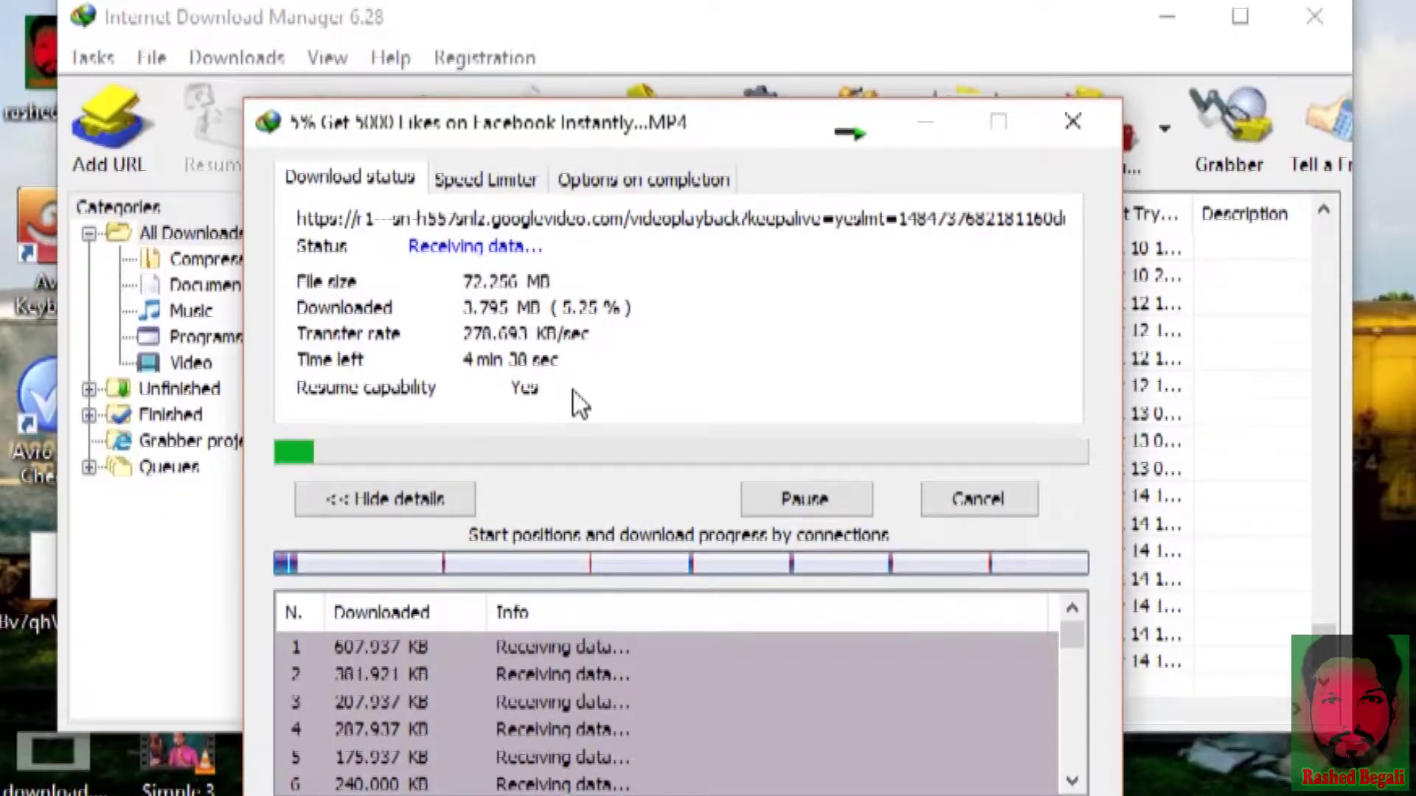
left_click(788, 501)
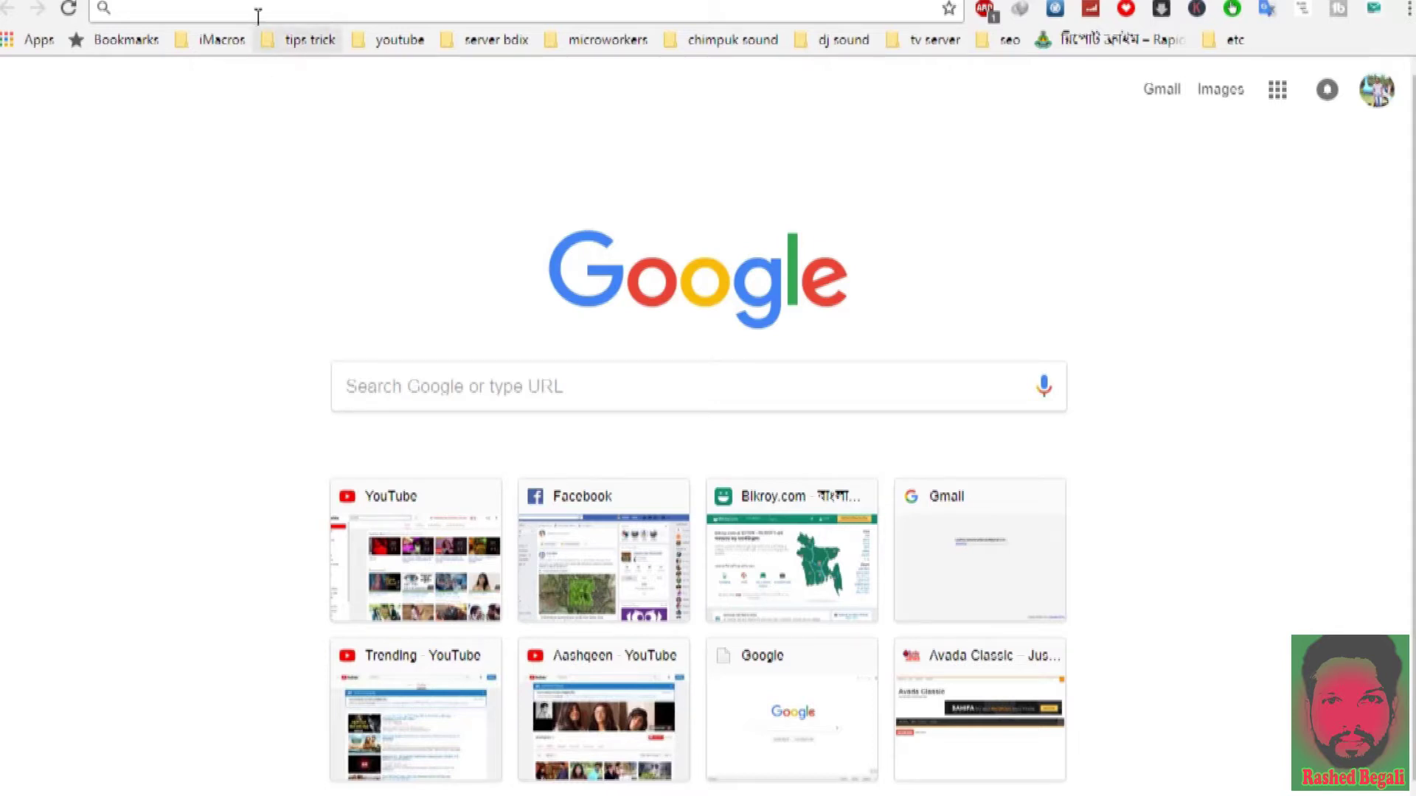
- Go to google.com and search for 'idm'
type("google.com")
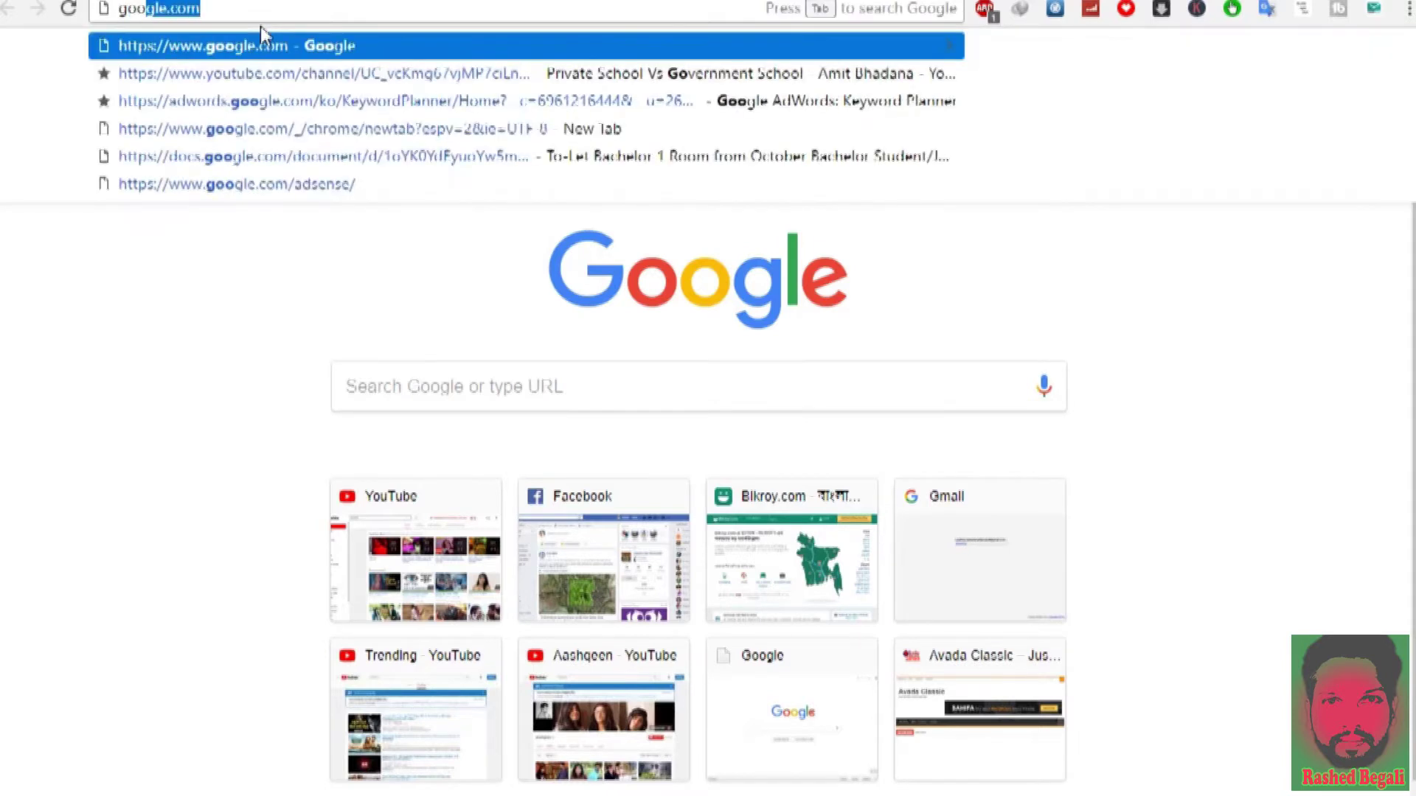
key("Return")
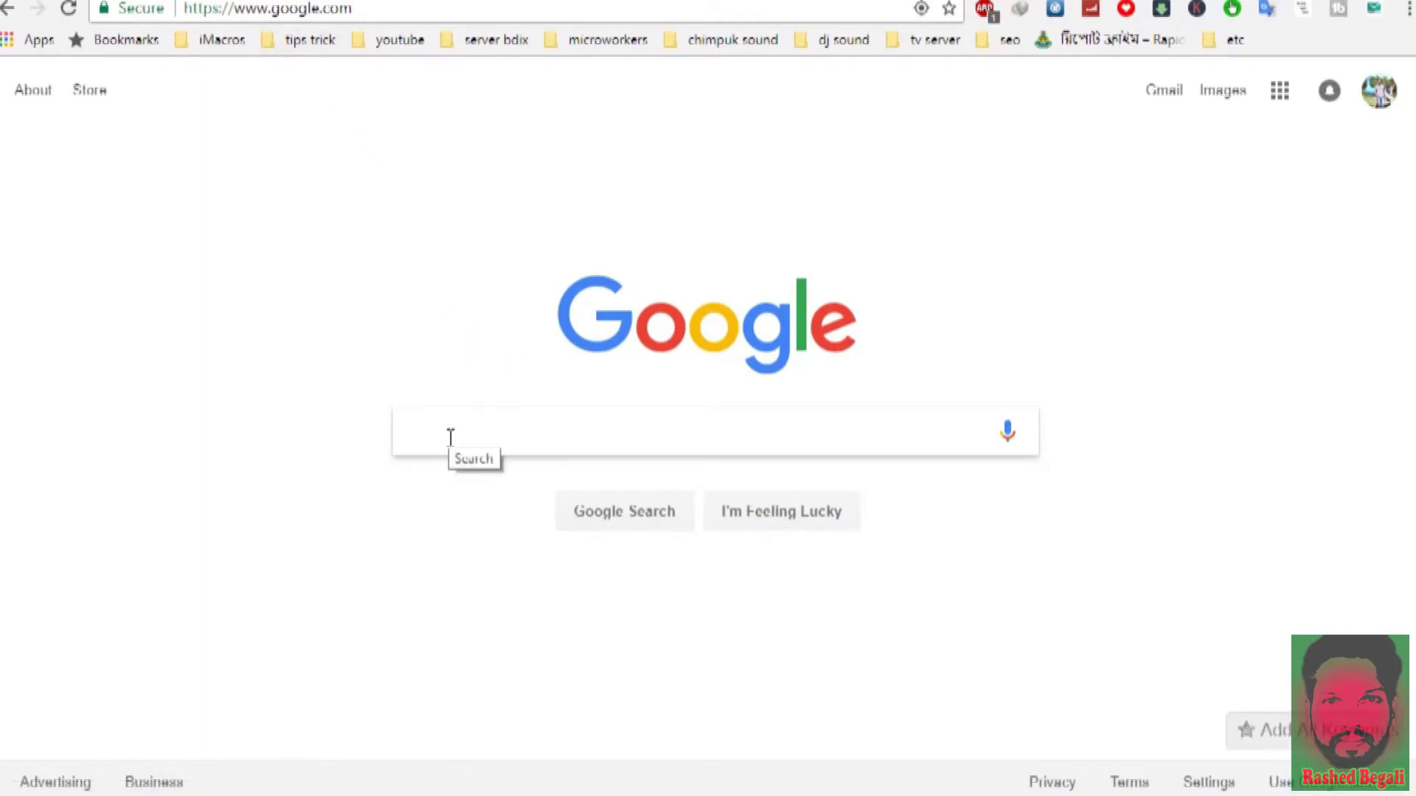
type("idm")
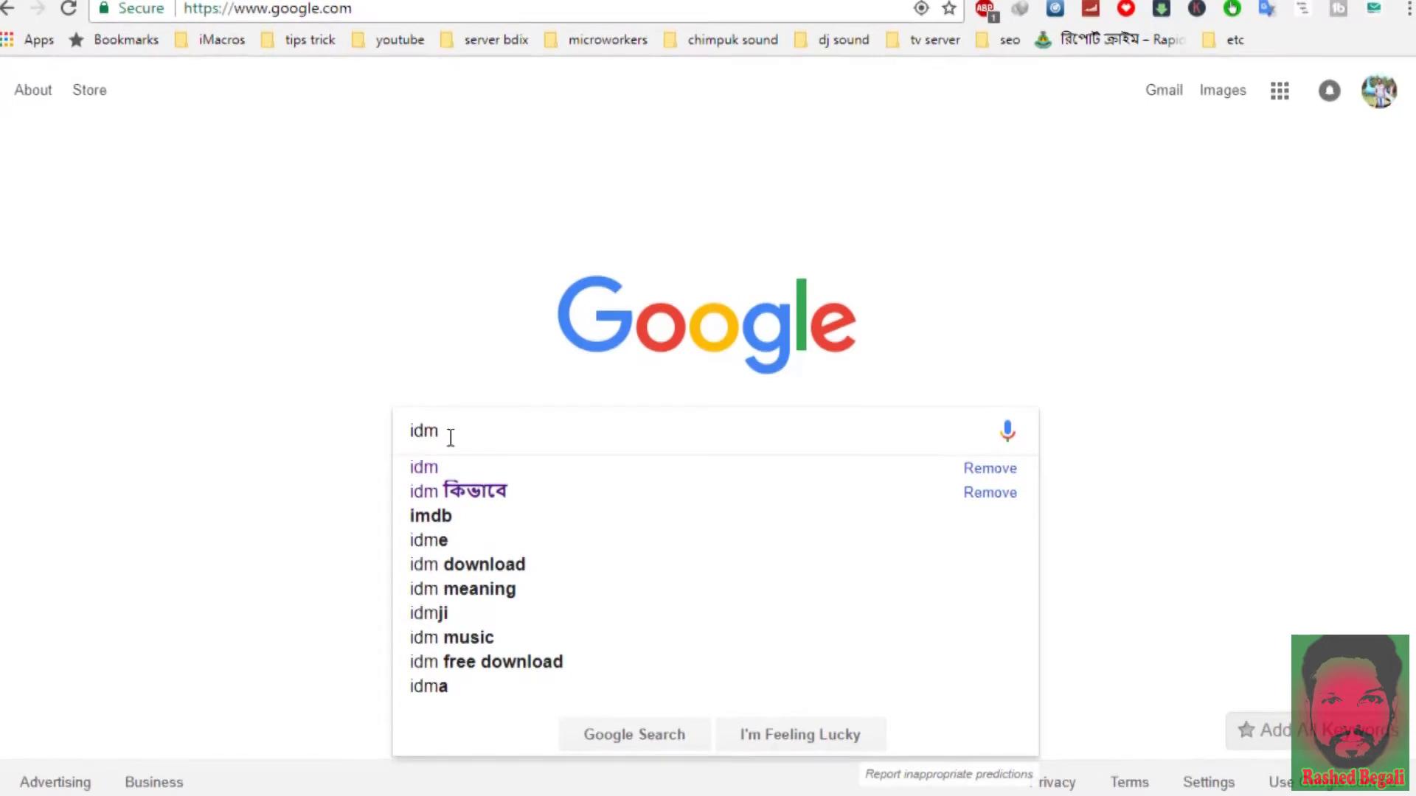
key("Return")
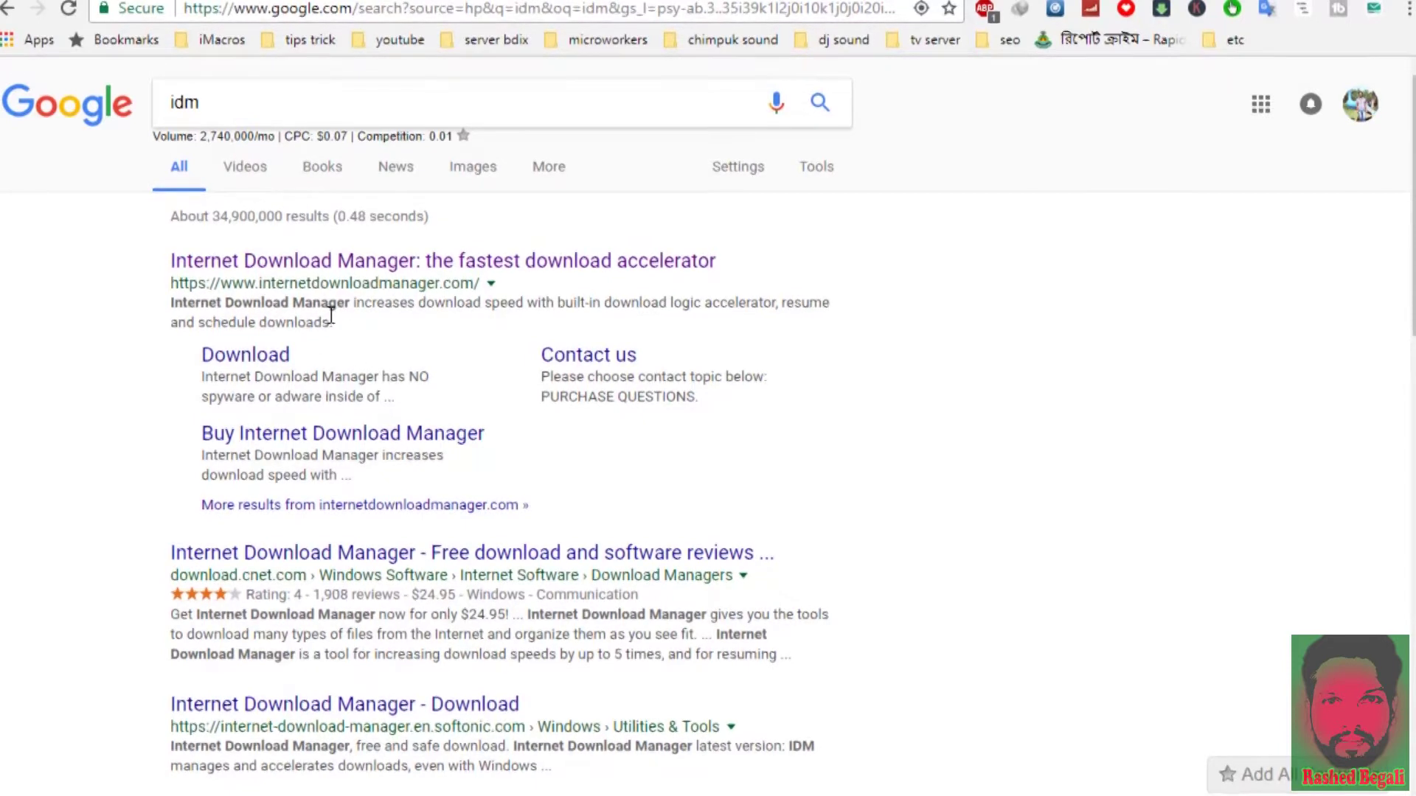
- Open the official internetdownloadmanager.com result and scroll to the free trial download
right_click(360, 275)
left_click(414, 284)
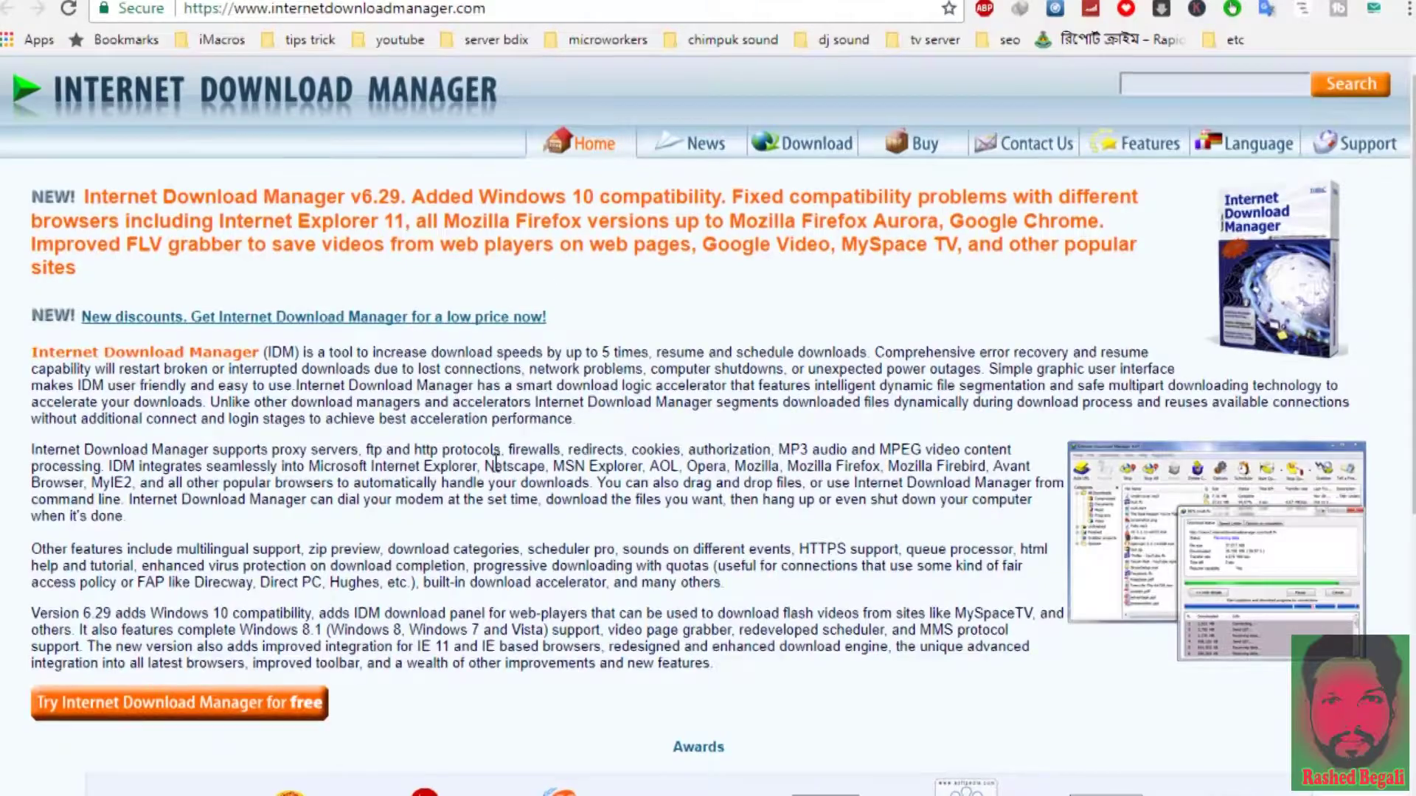
scroll(500, 457, "down", 1)
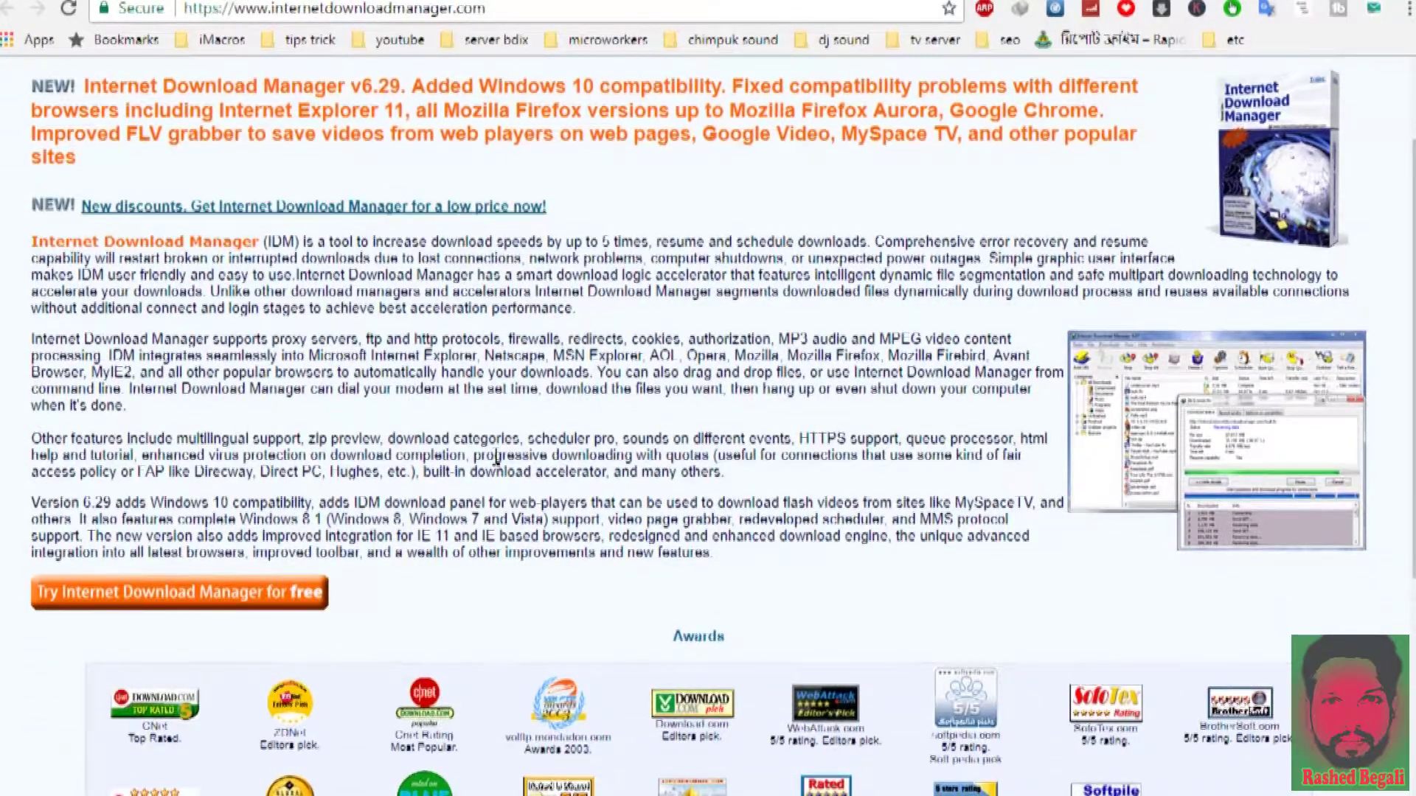
scroll(497, 457, "down", 1)
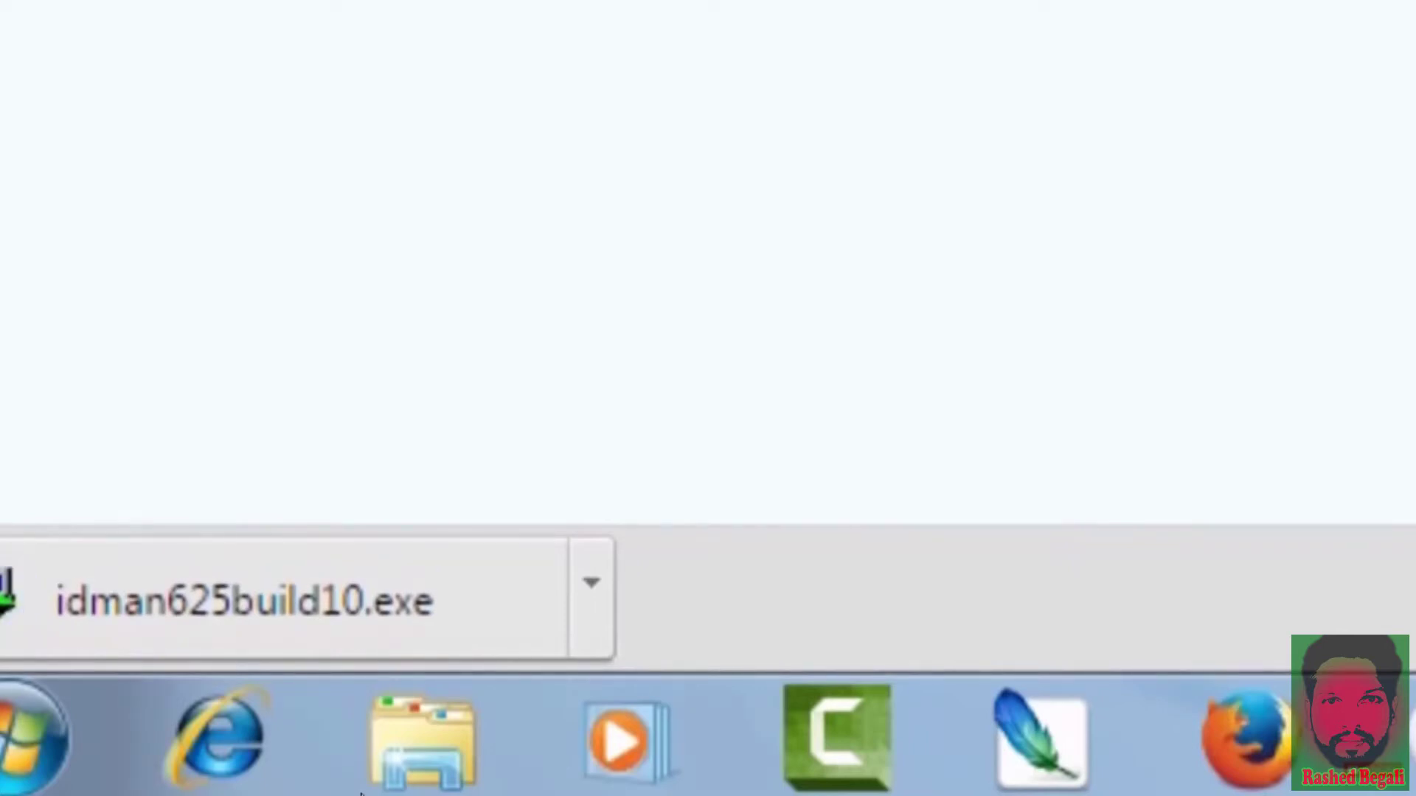
- Run idman625build10.exe, accept the license and keep the default Program Files folder
right_click(238, 570)
left_click(509, 222)
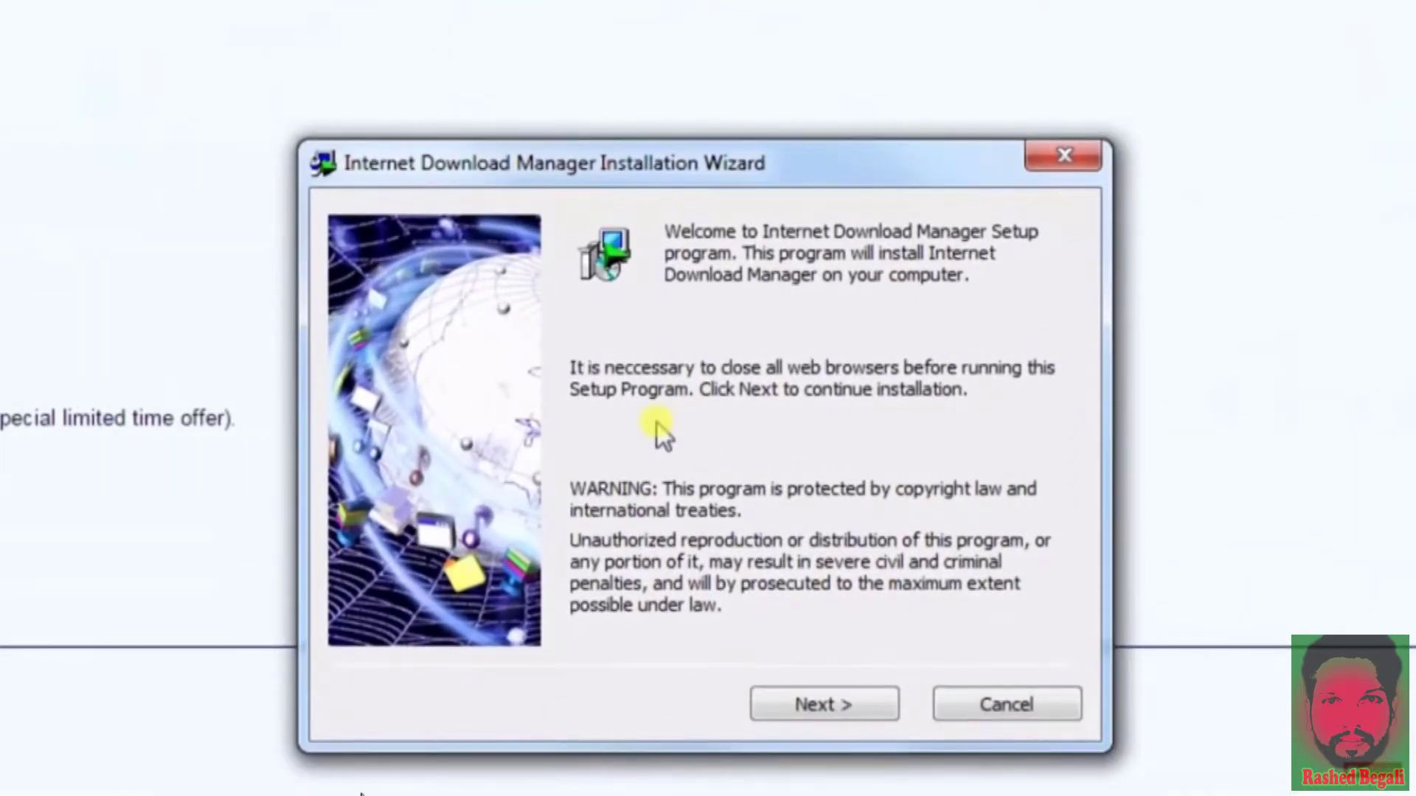
left_click(843, 706)
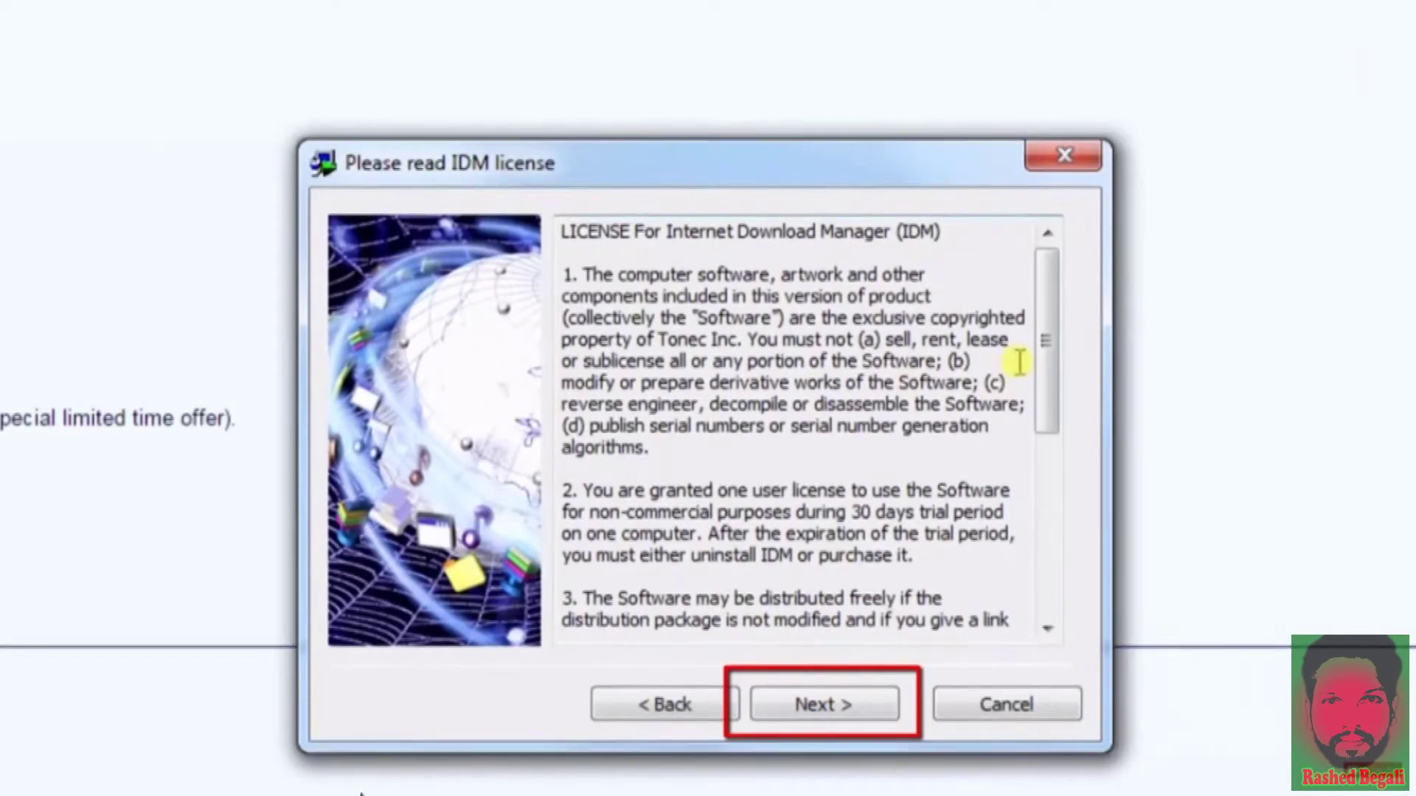
mouse_move(1052, 332)
left_mouse_down()
mouse_move(1062, 543)
mouse_move(1037, 309)
left_mouse_up()
left_click(834, 709)
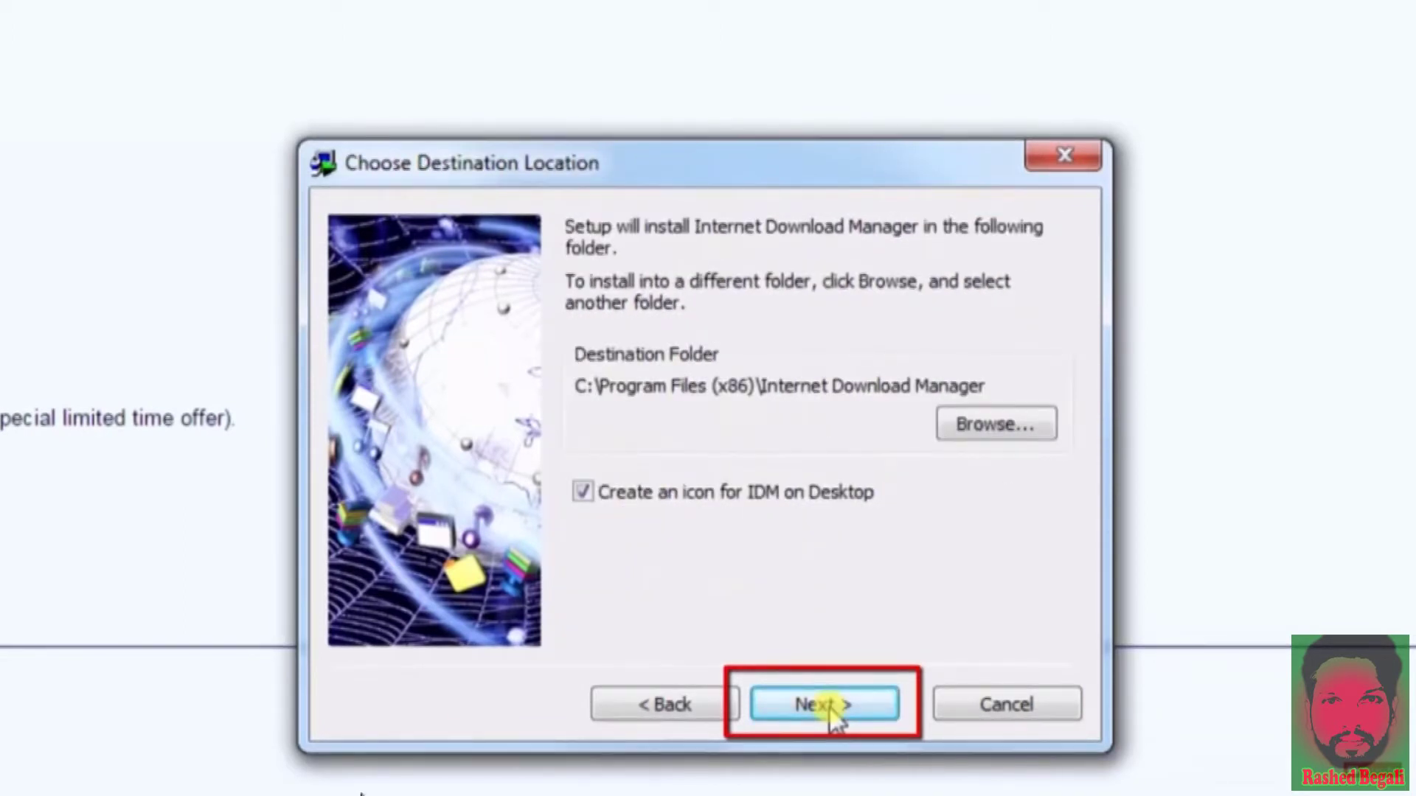
left_click(832, 709)
- Install IDM, finish the wizard, and acknowledge the Firefox and Chrome integration notices
left_click(833, 712)
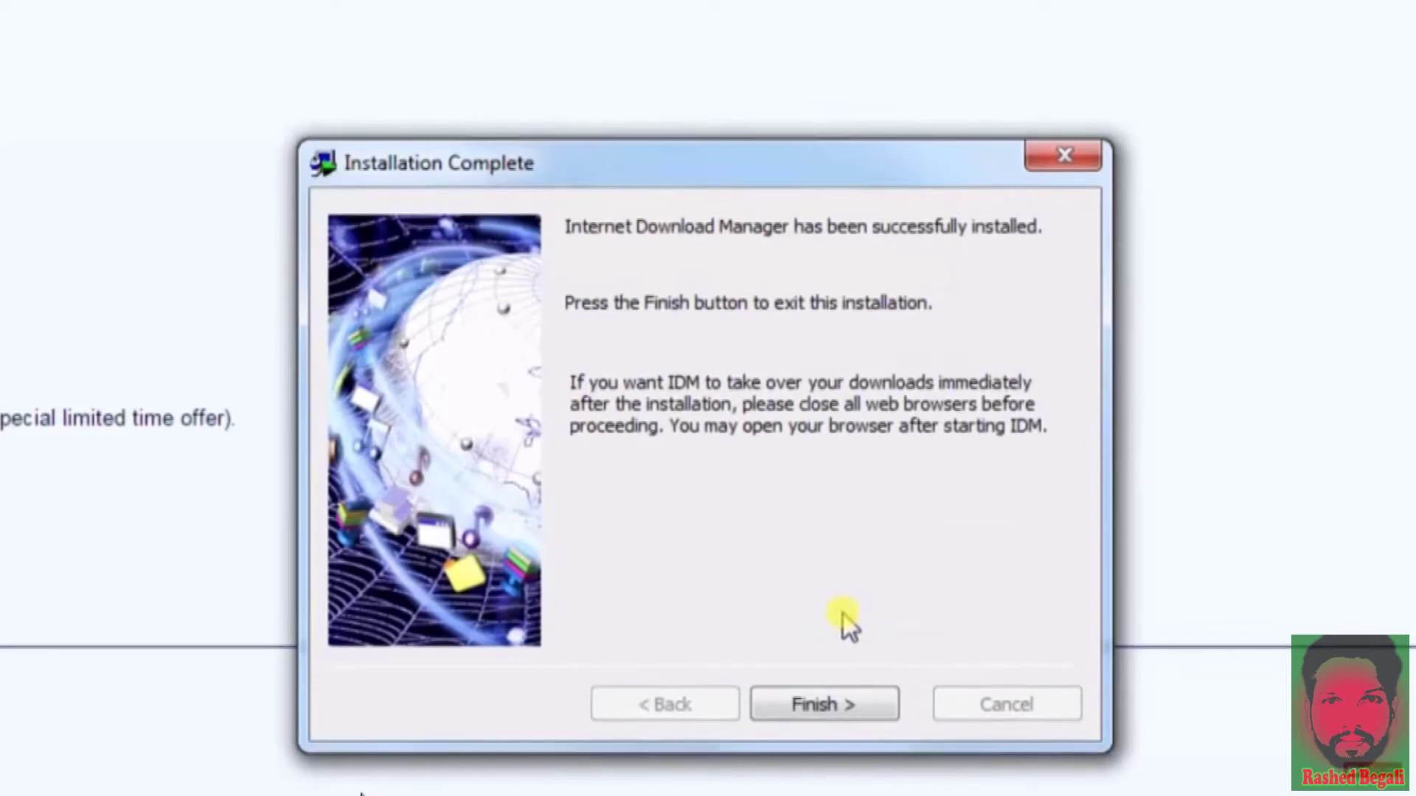
left_click(818, 708)
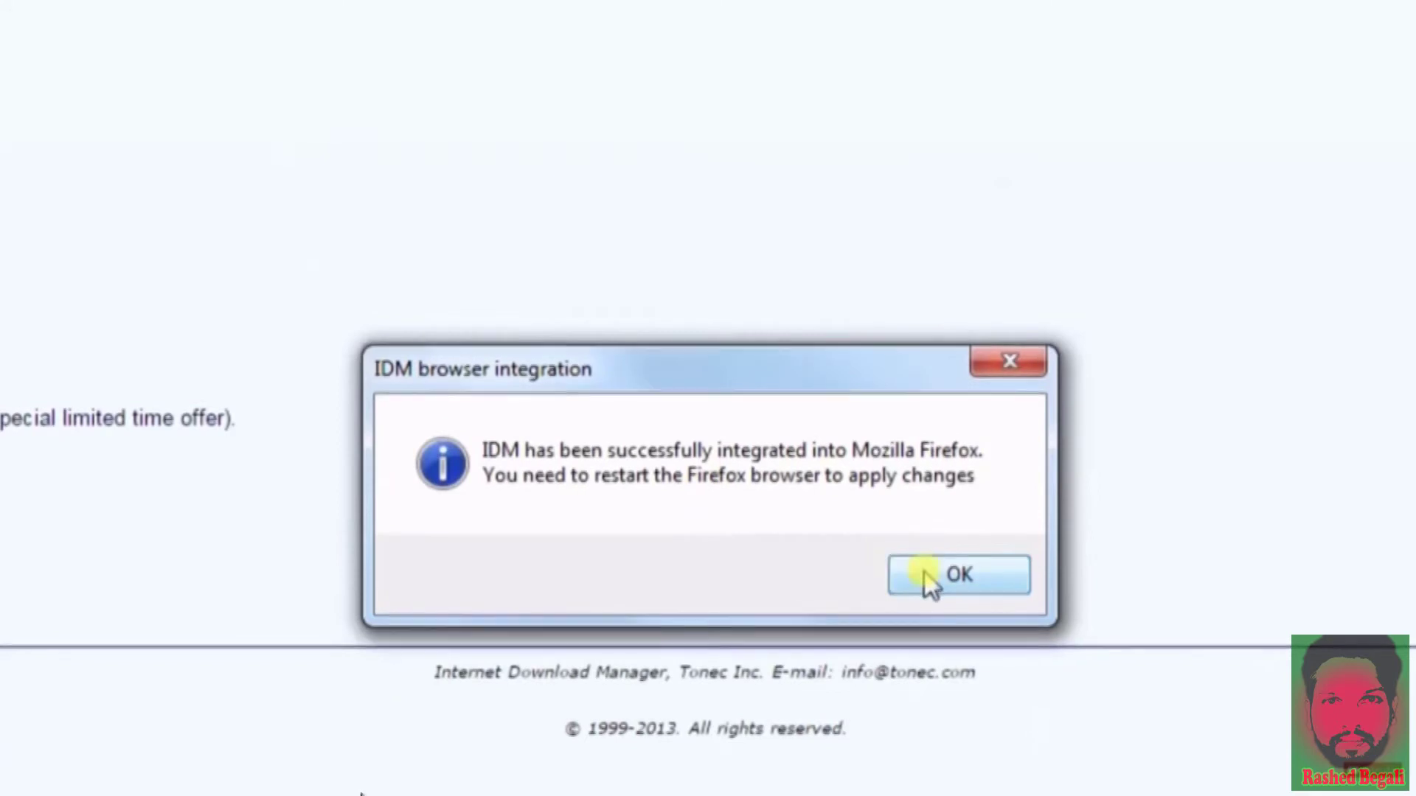
left_click(1024, 572)
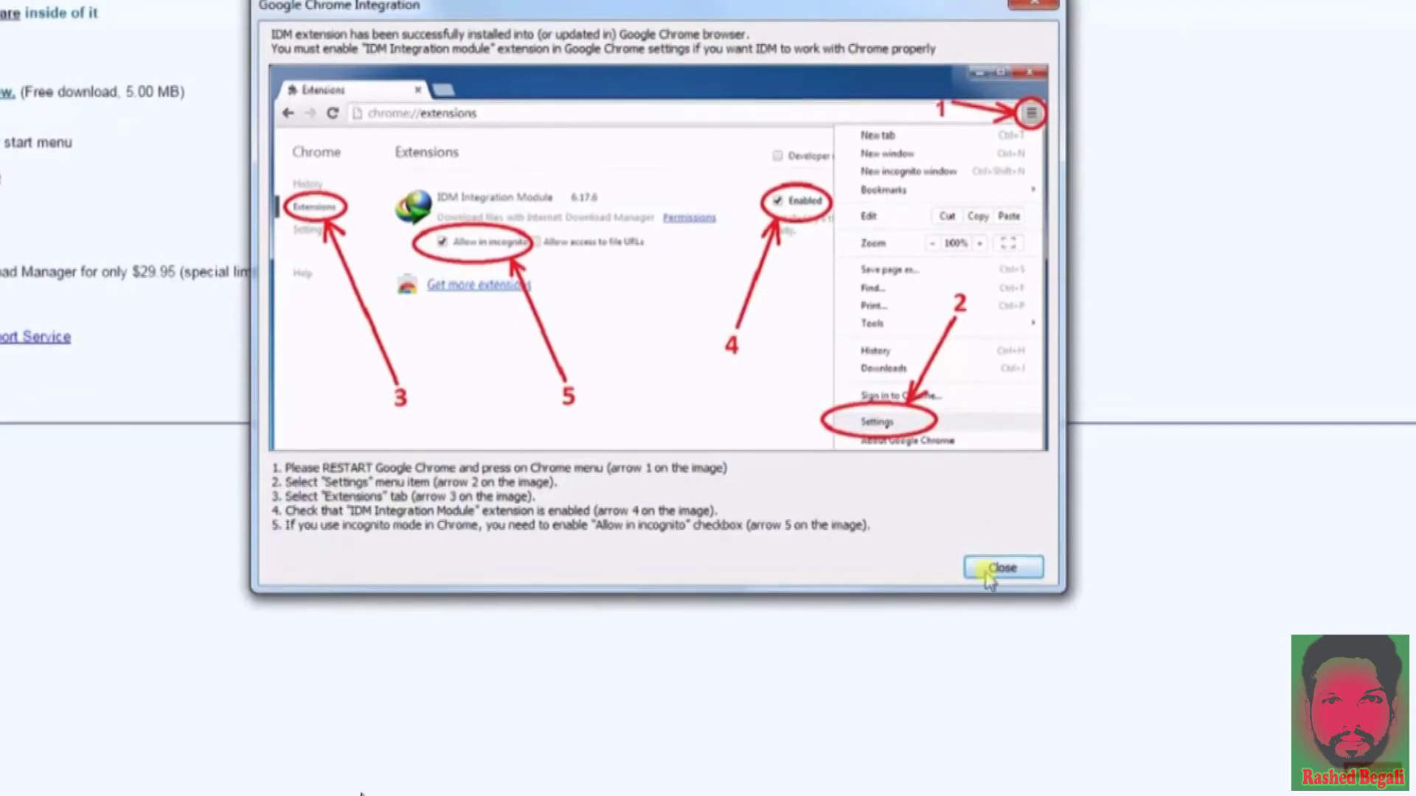
left_click(1001, 568)
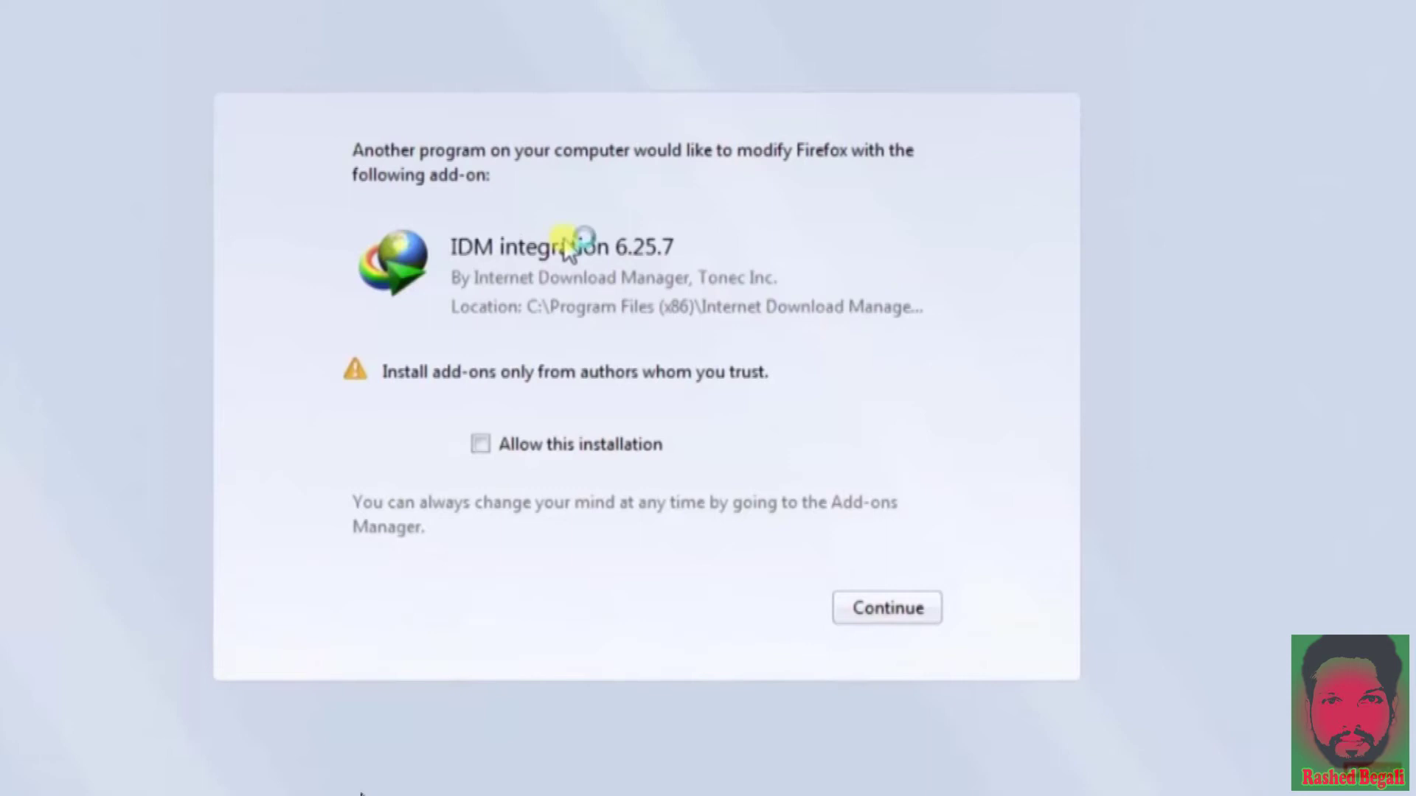
- Allow the IDM integration 6.25.7 add-on in Firefox and restart the browser
left_click(481, 444)
left_click(886, 607)
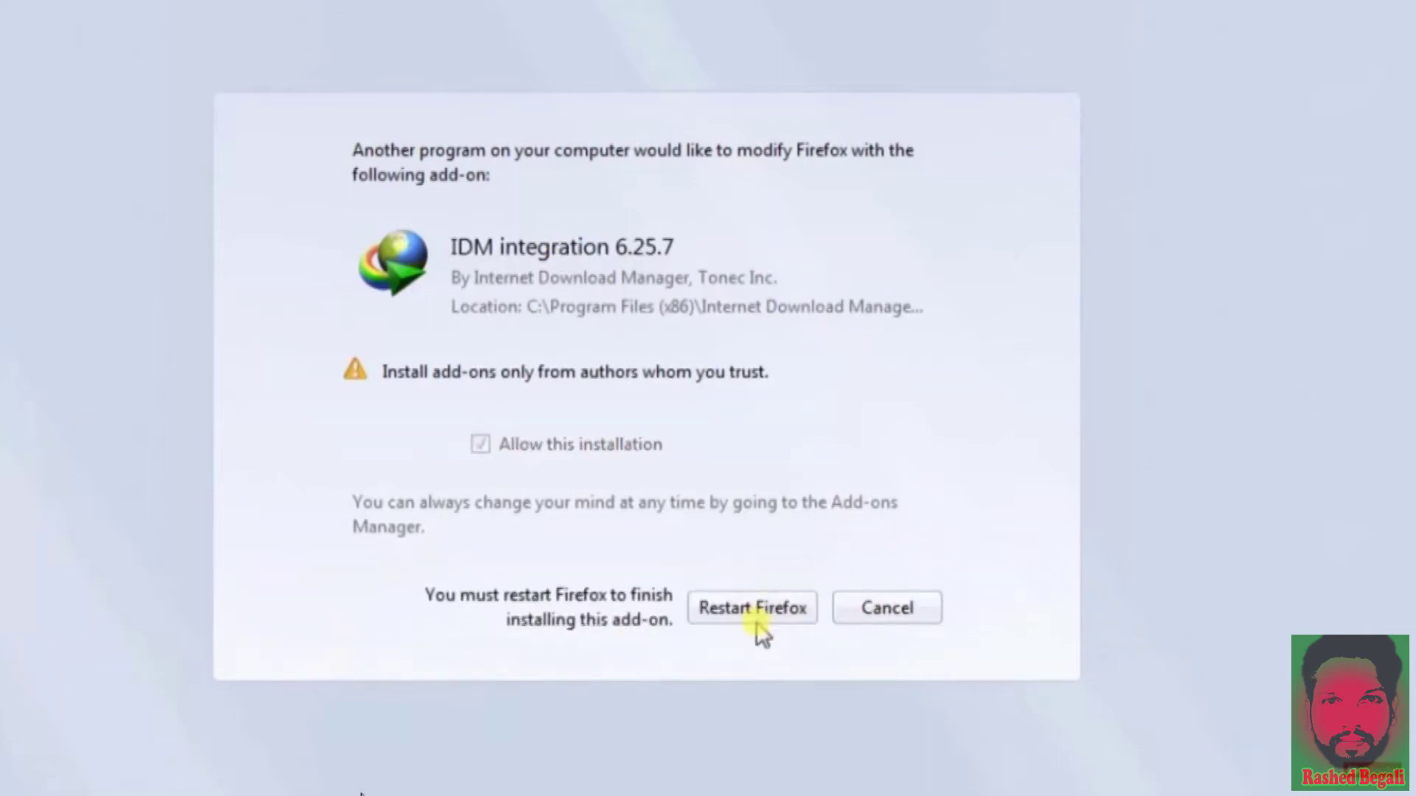
left_click(760, 611)
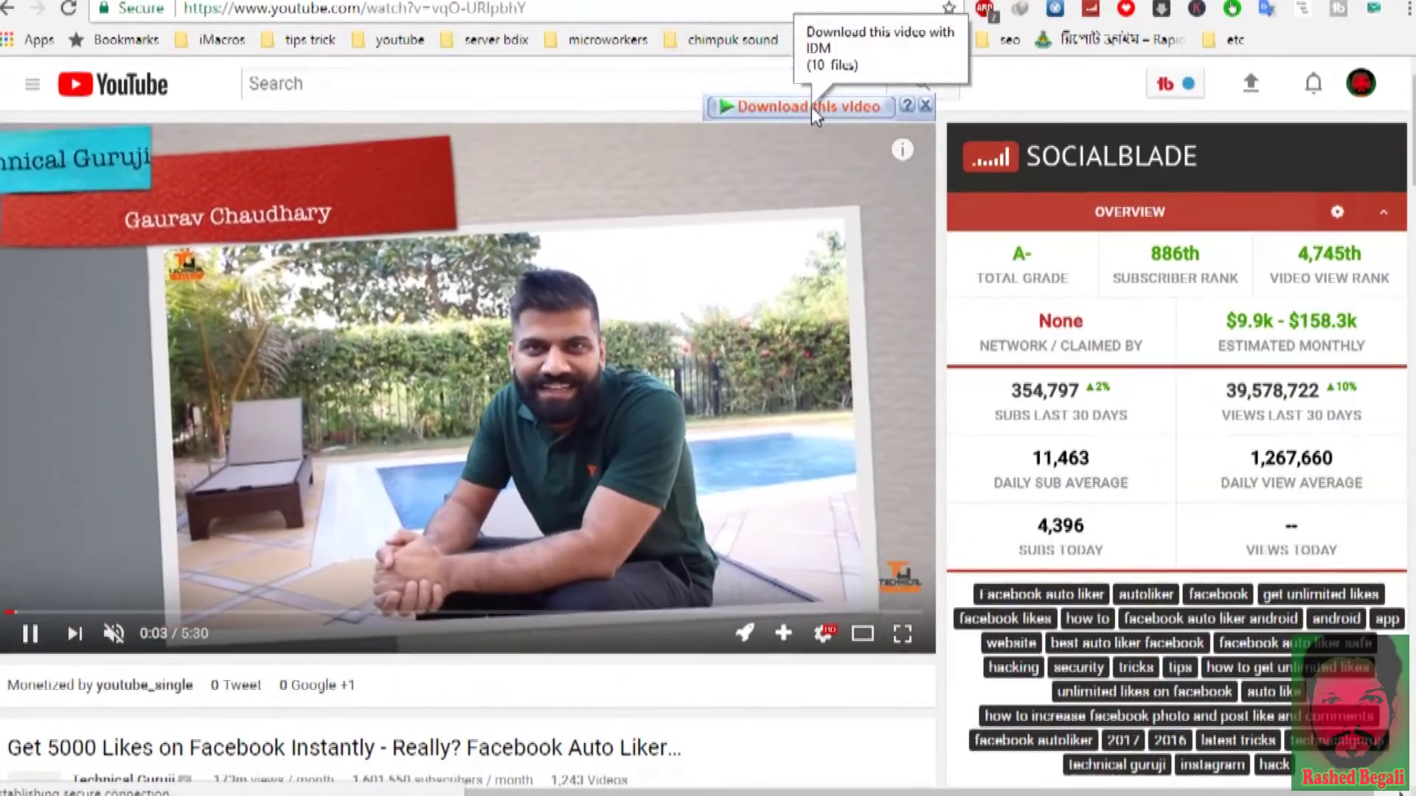
- Start the MP4 1080p HD video download, pause it below 2%, and close its progress window
left_click(810, 108)
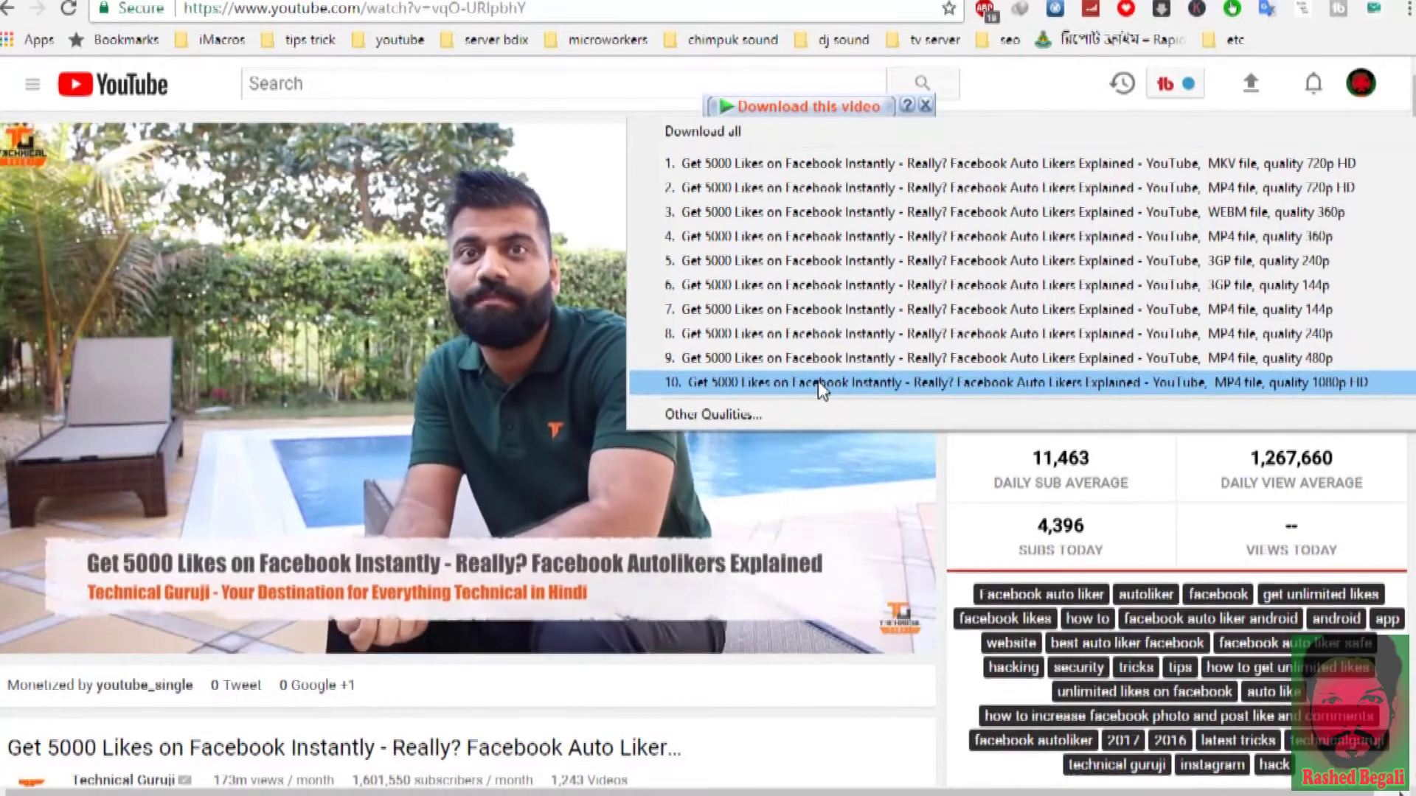
left_click(818, 381)
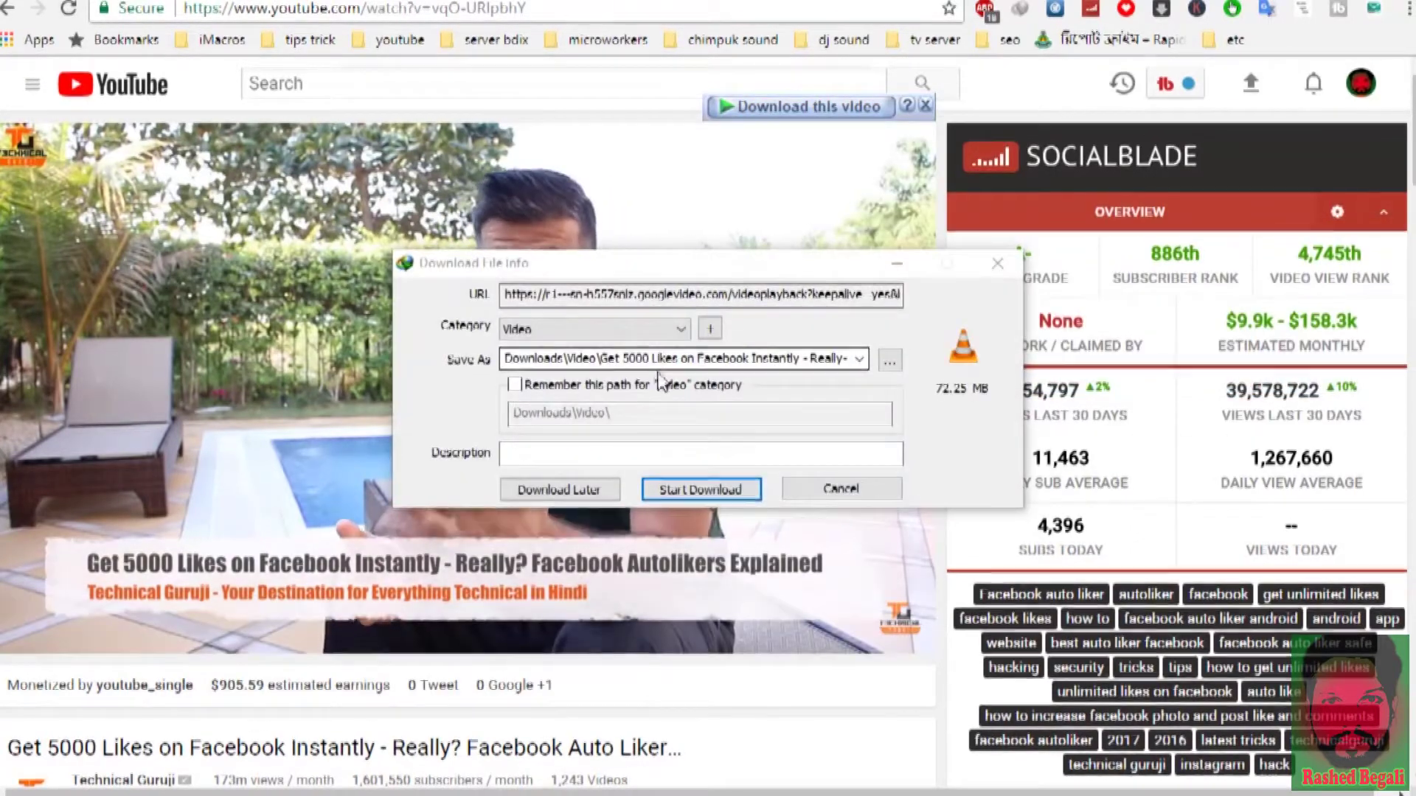
left_click(711, 488)
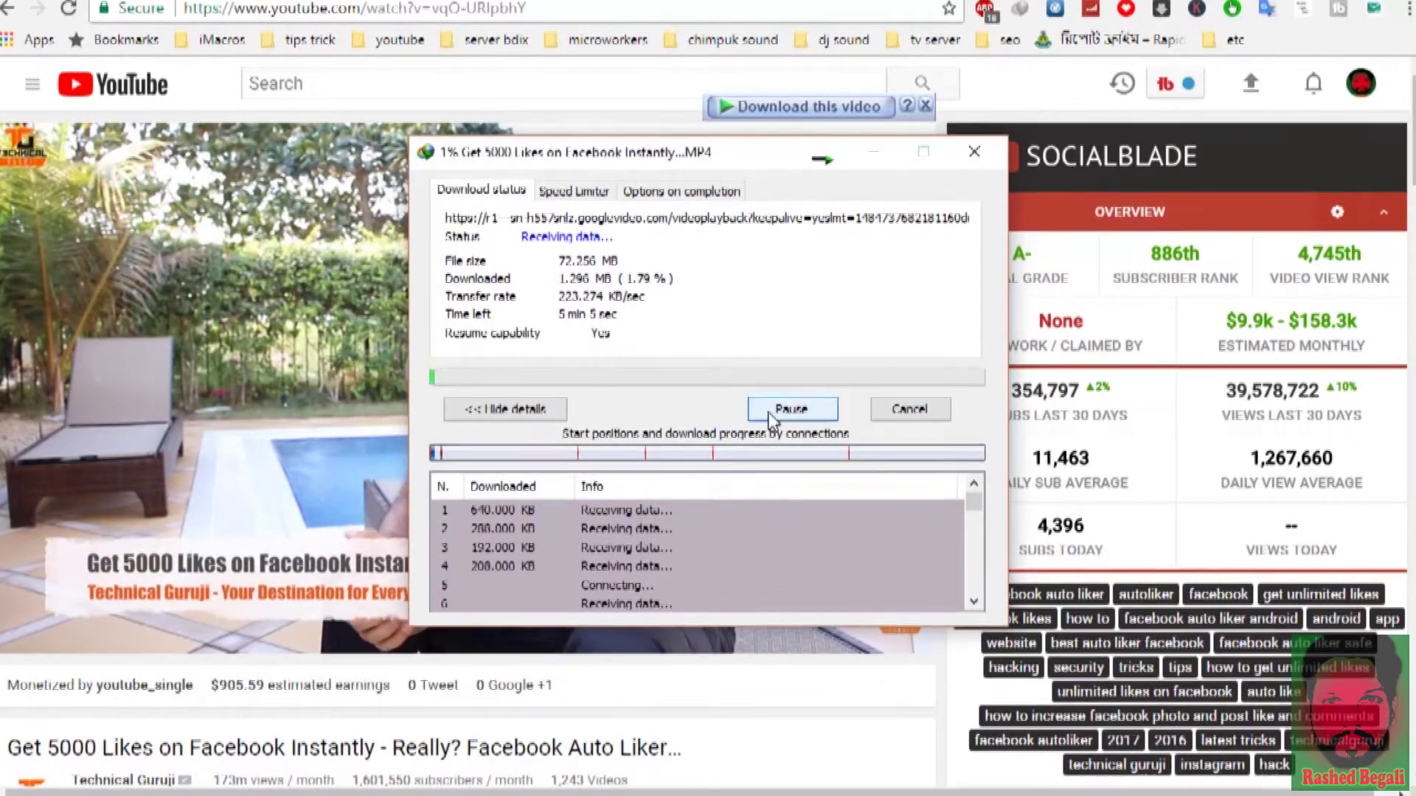
left_click(770, 411)
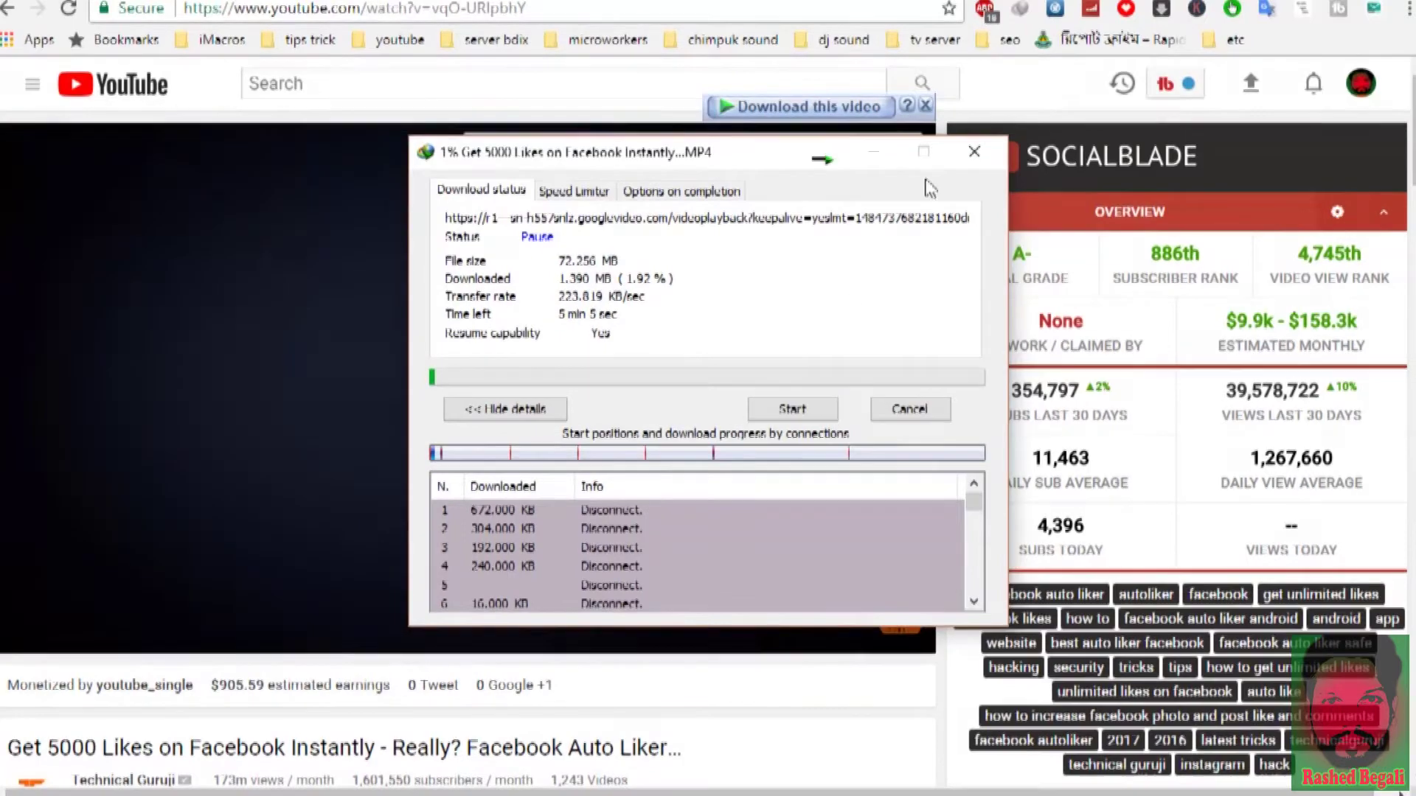
left_click(966, 151)
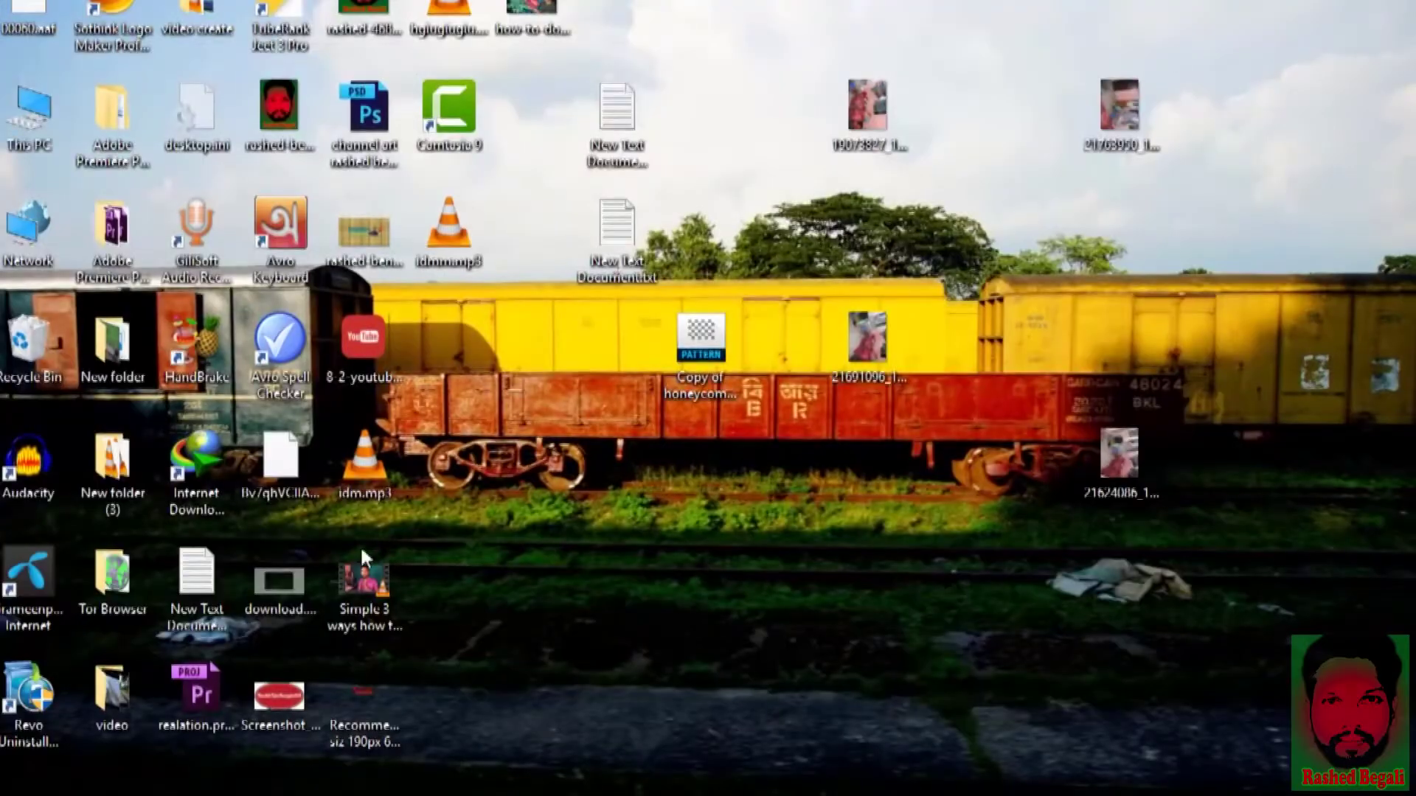
- Launch IDM from the desktop and resume the paused 72.25 MB video download
double_click(193, 451)
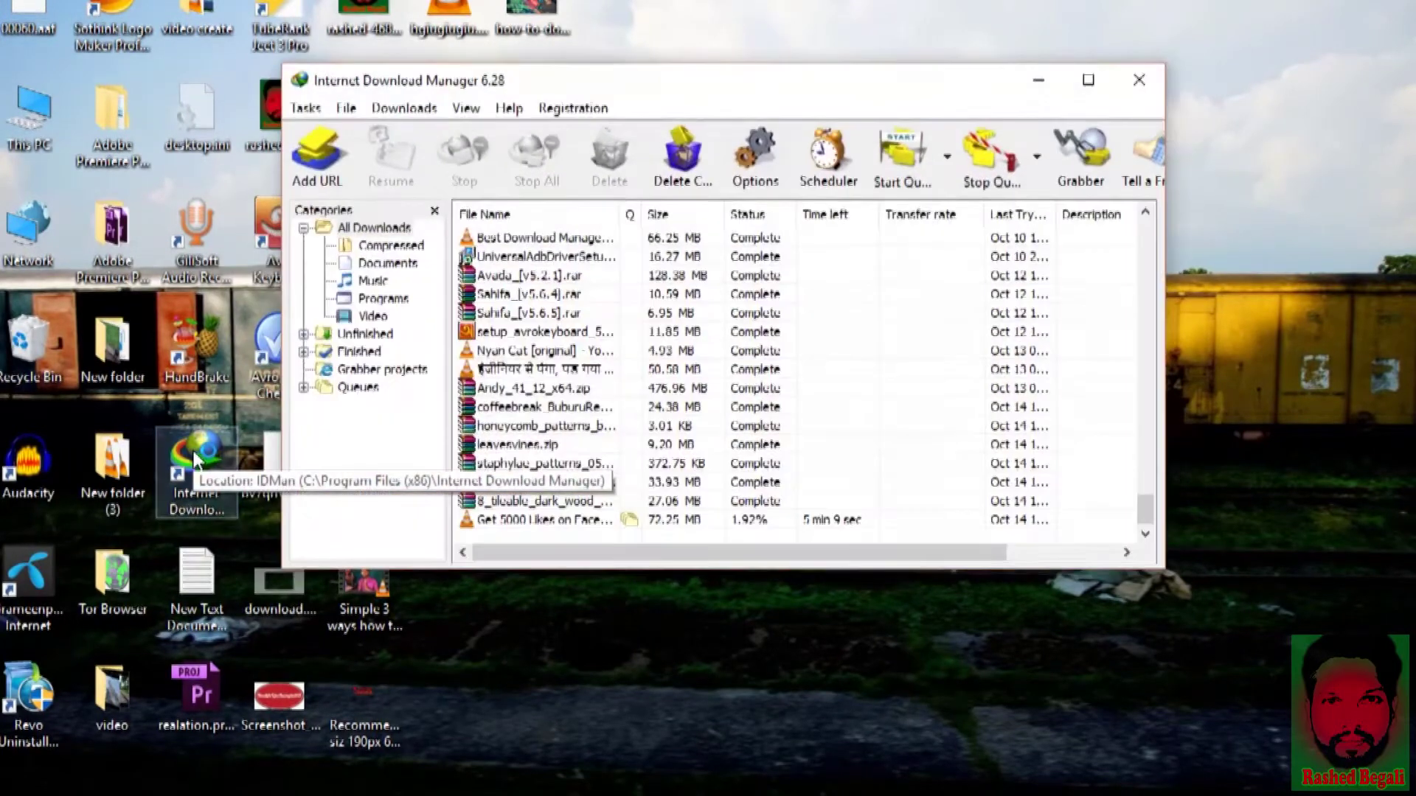
left_click(577, 523)
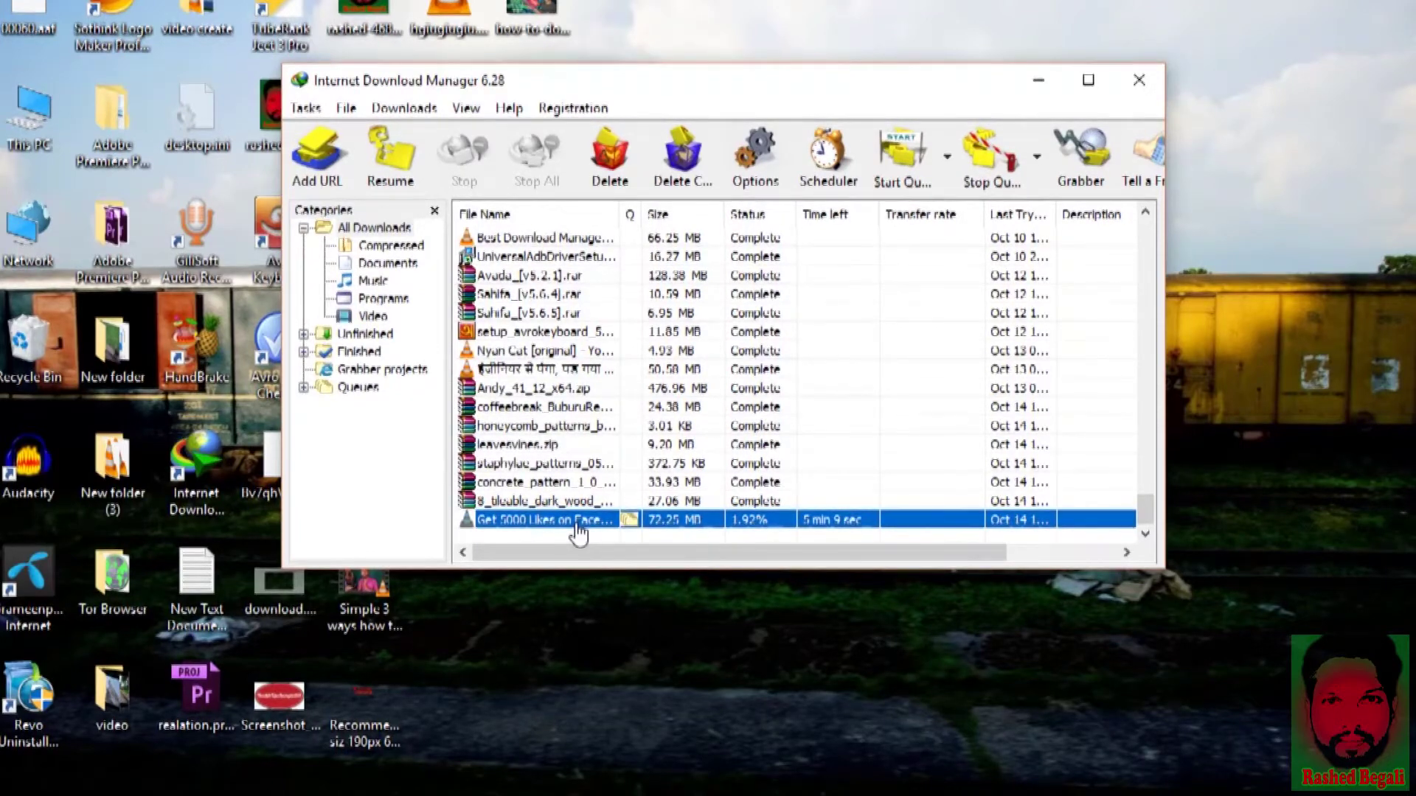
right_click(578, 525)
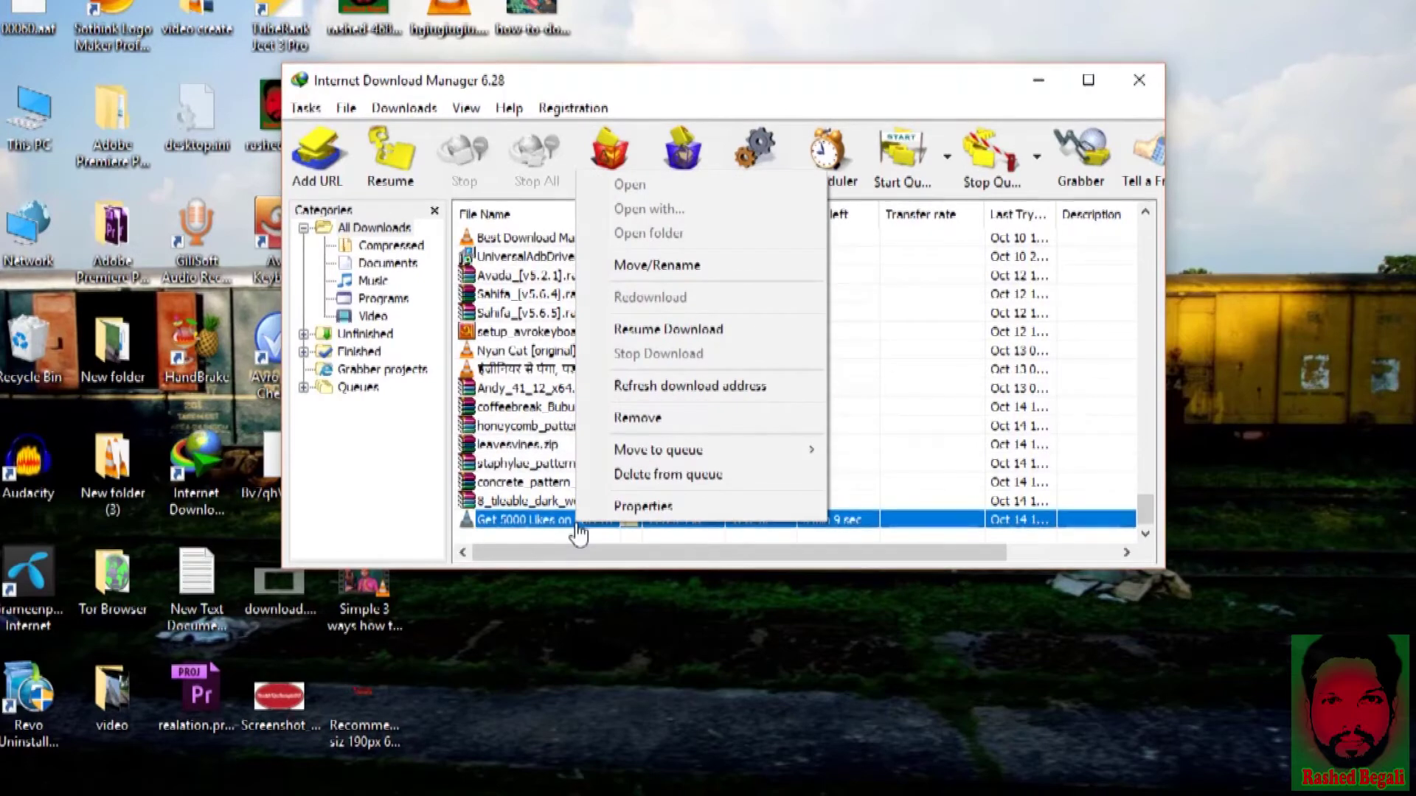
left_click(634, 331)
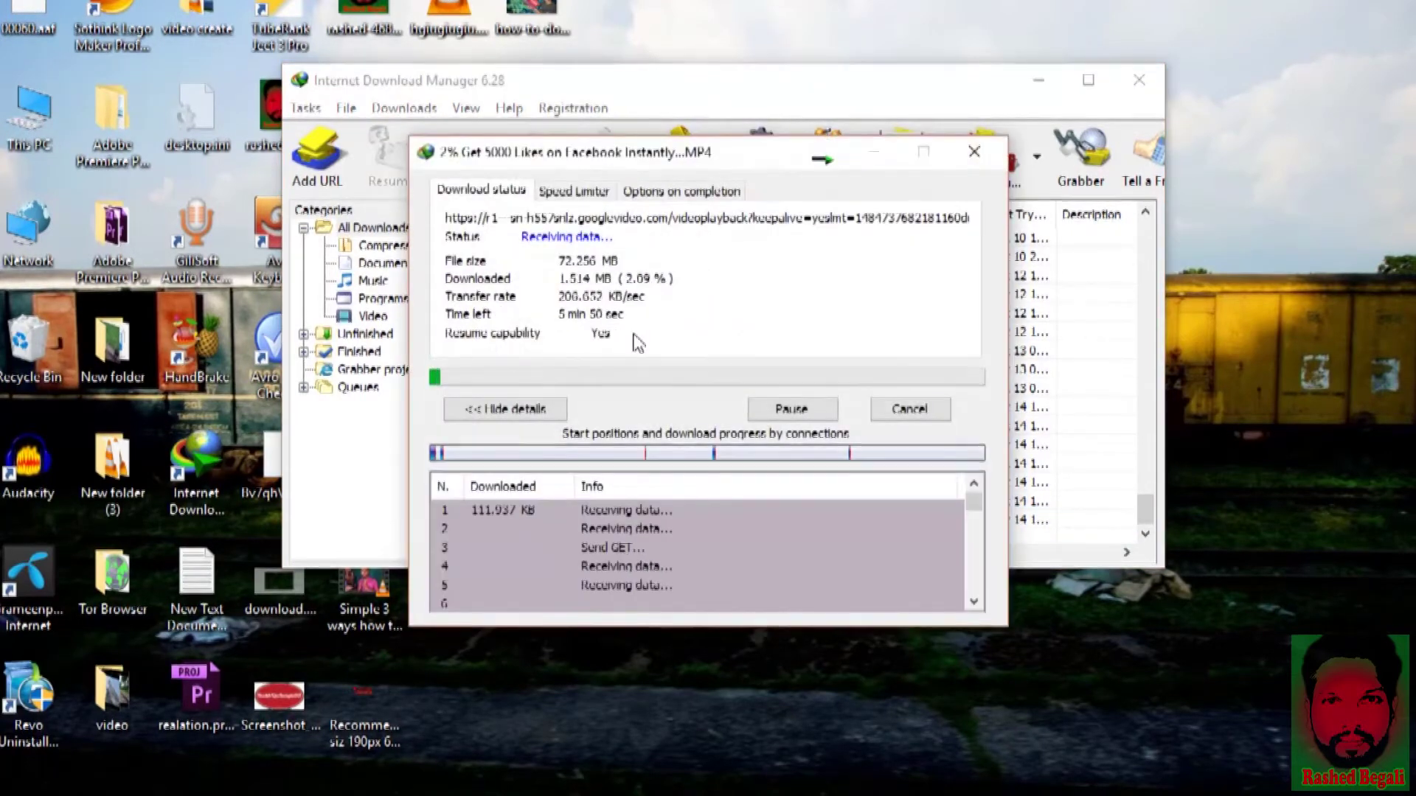